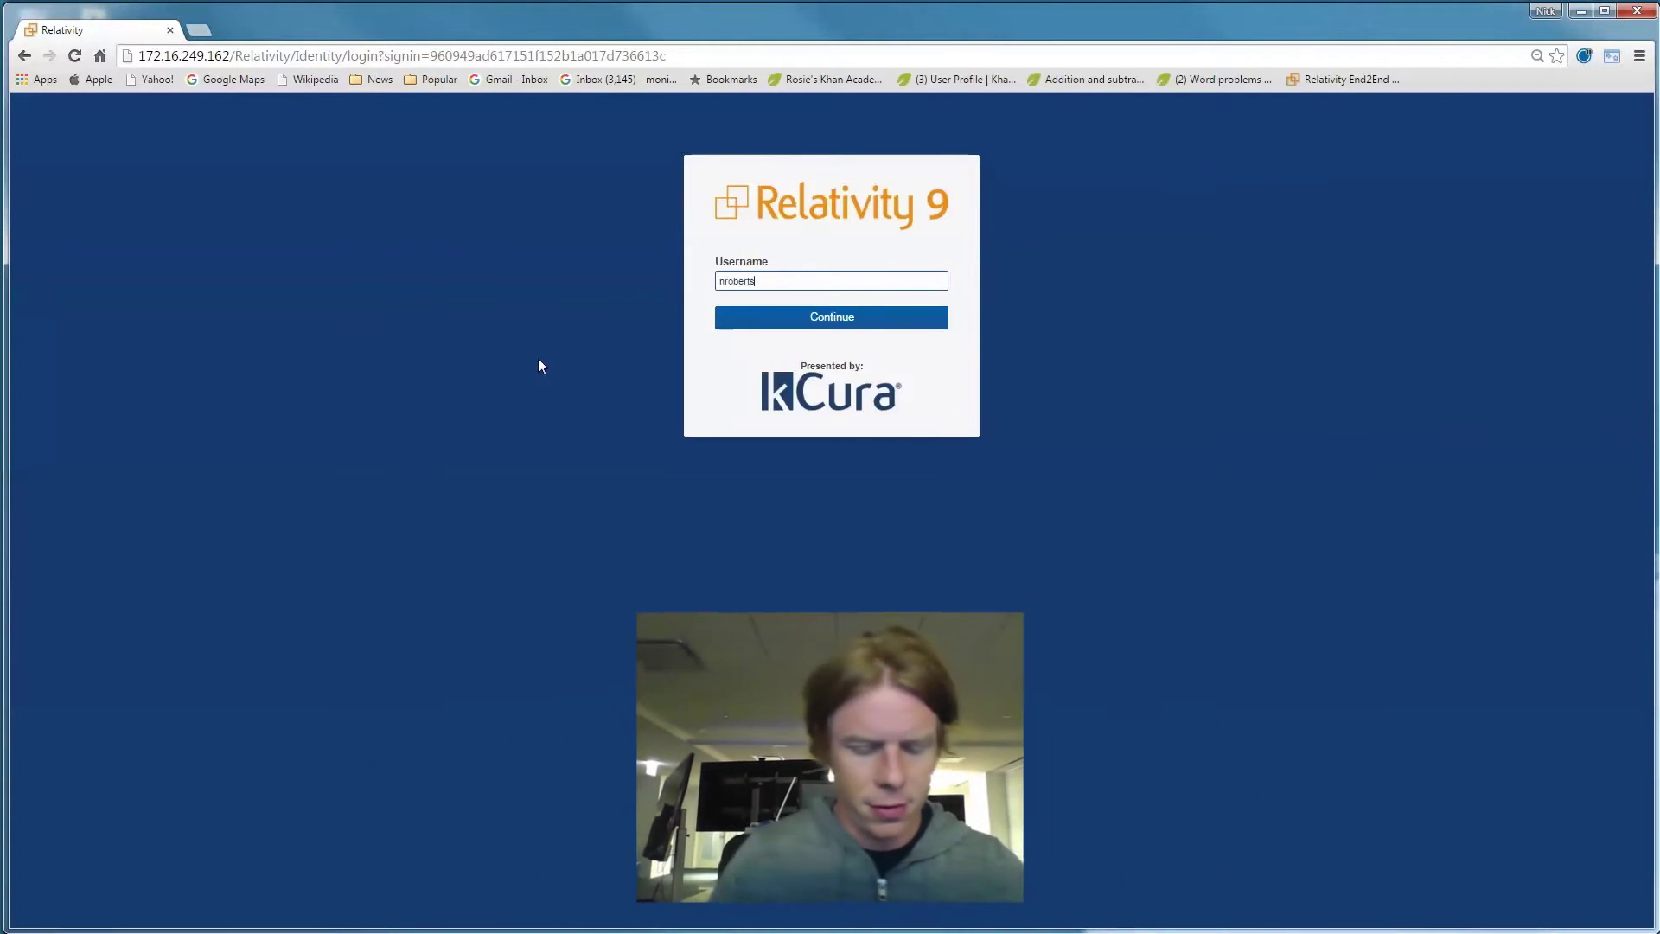
Submit the entered username to continue signing in to Relativity.
key(Return)
key(Return)
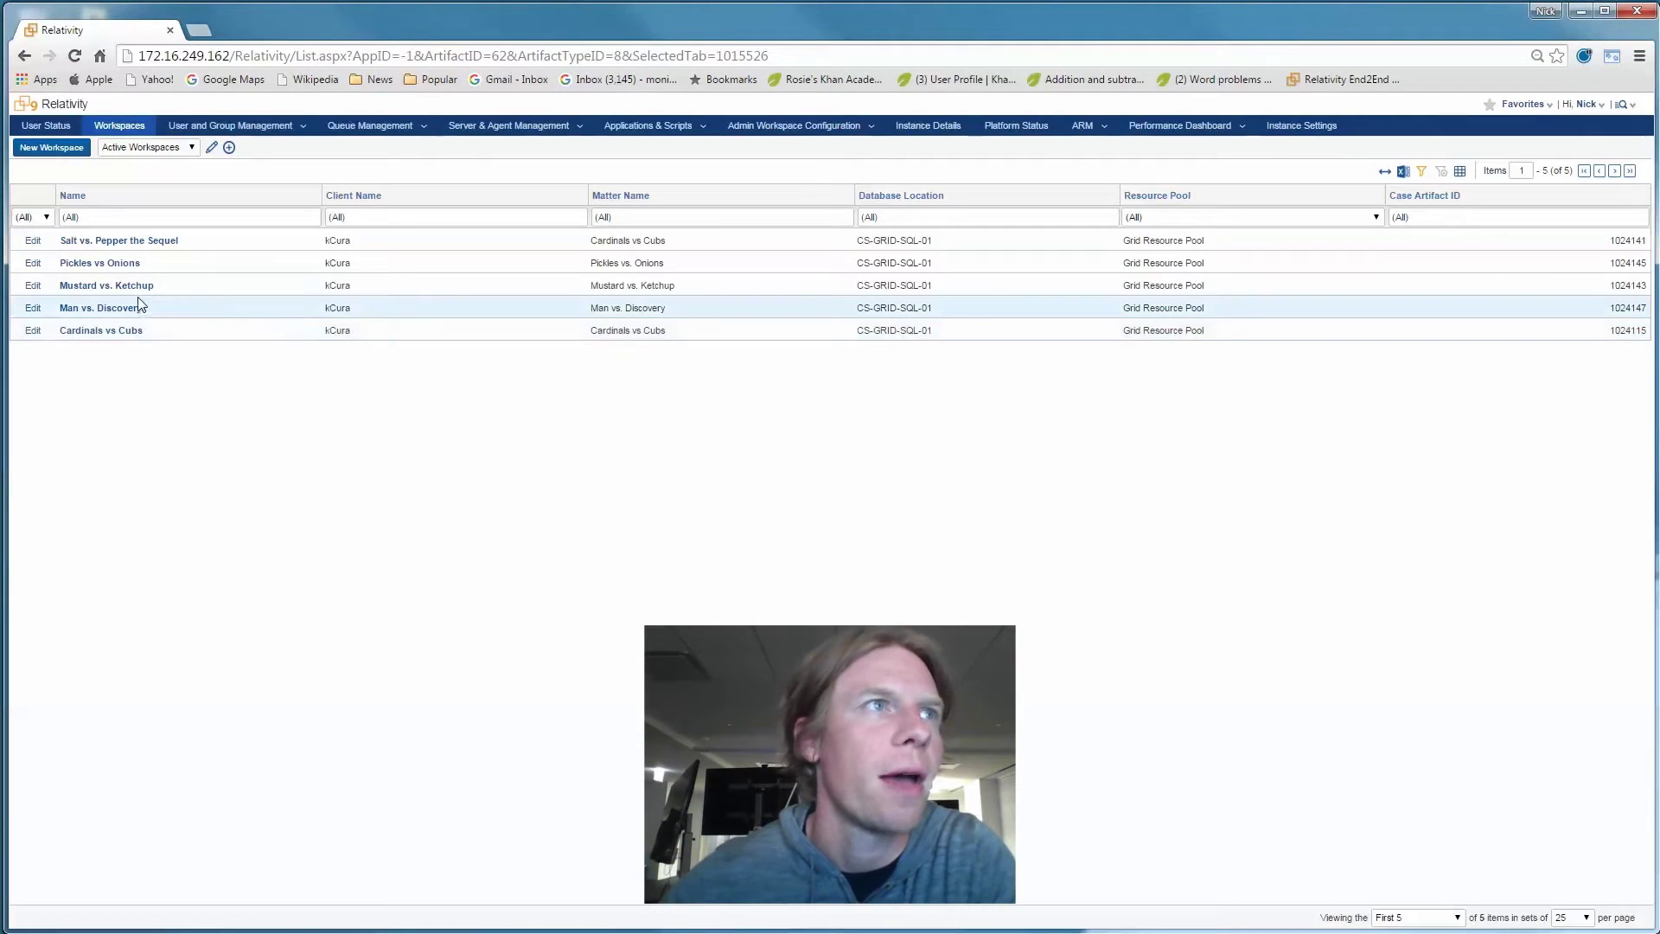
In Man vs. Discovery, create and save a collection with matter Man vs. Discovery and Upload RCC Files set to Yes.
click(129, 313)
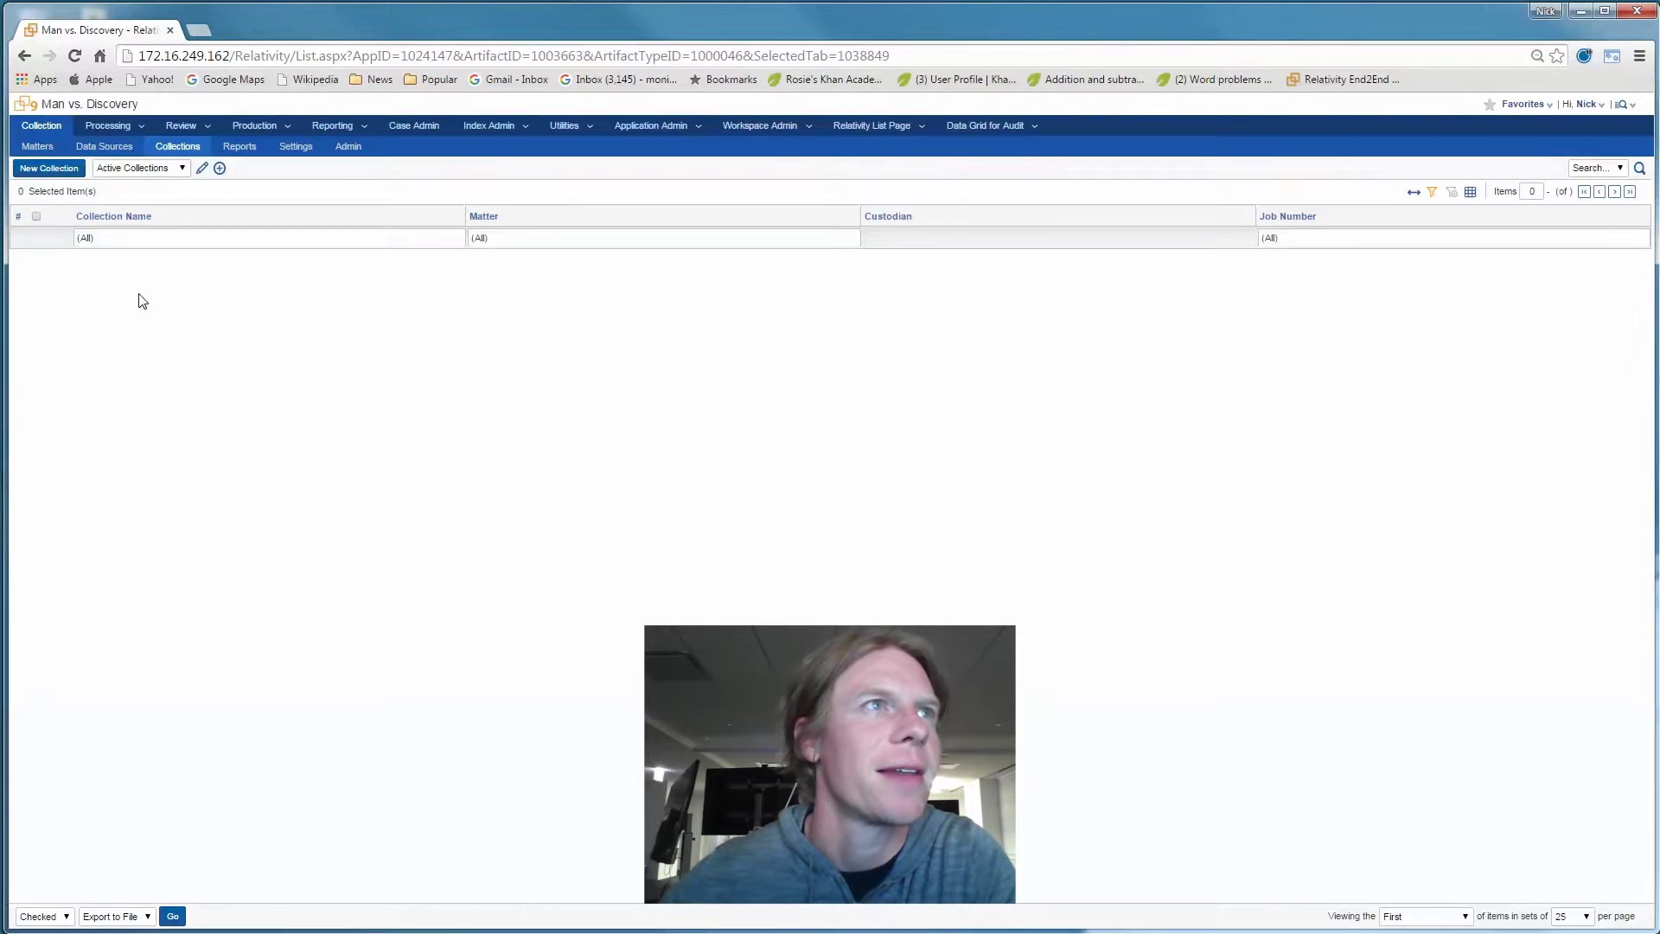
click(63, 171)
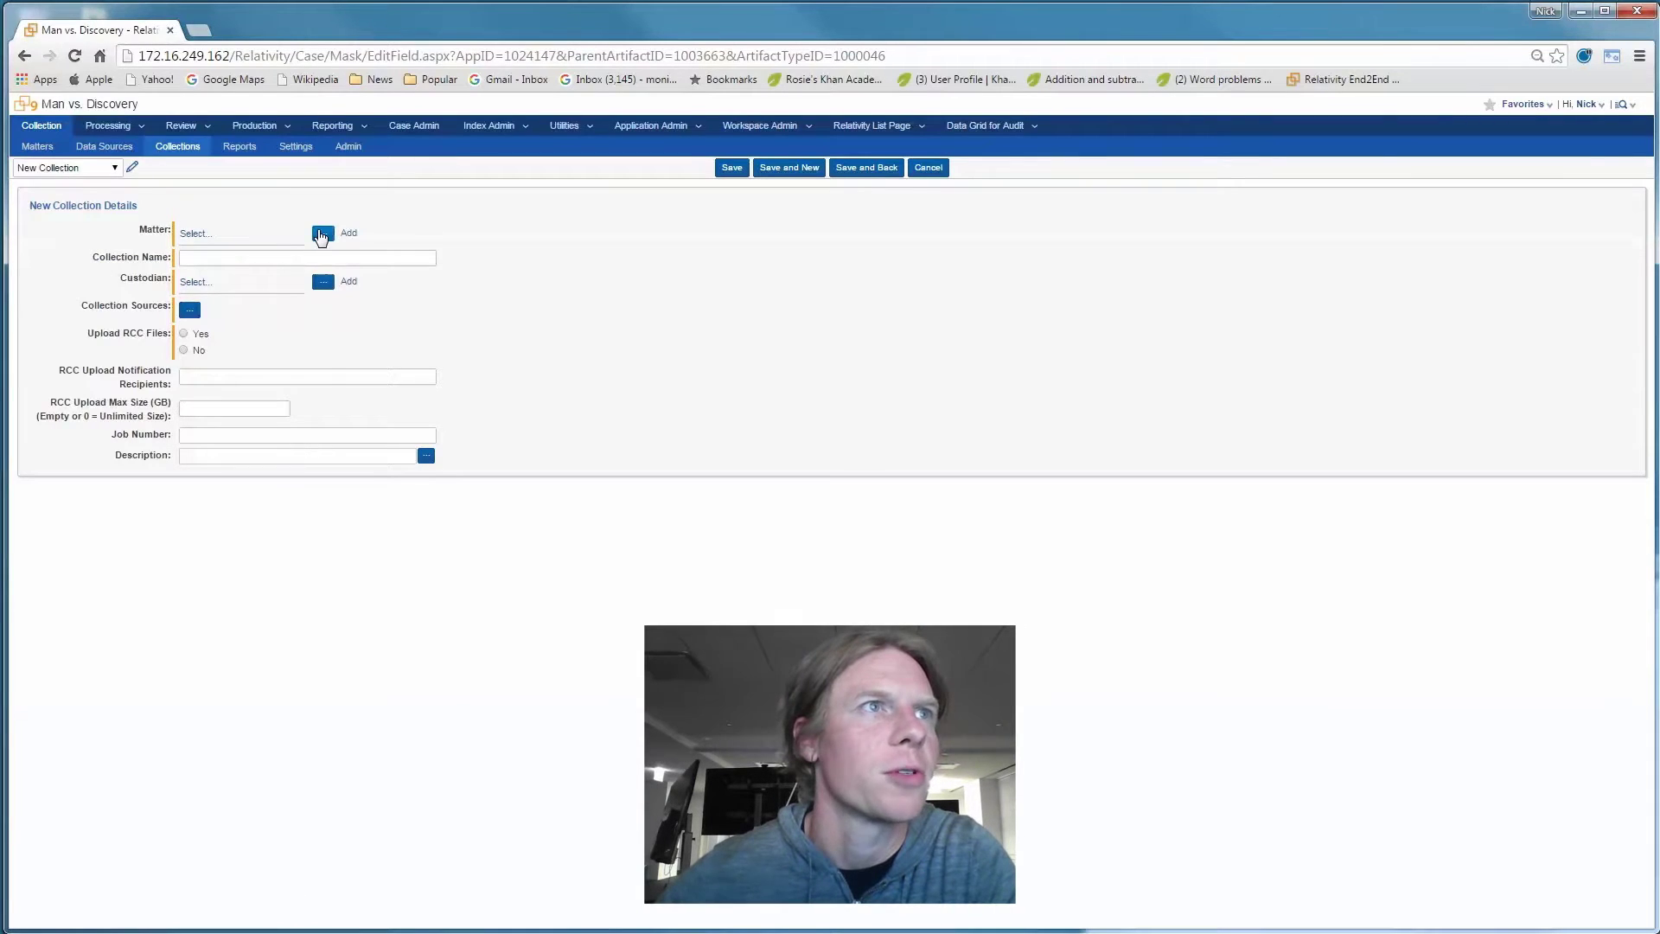
click(323, 233)
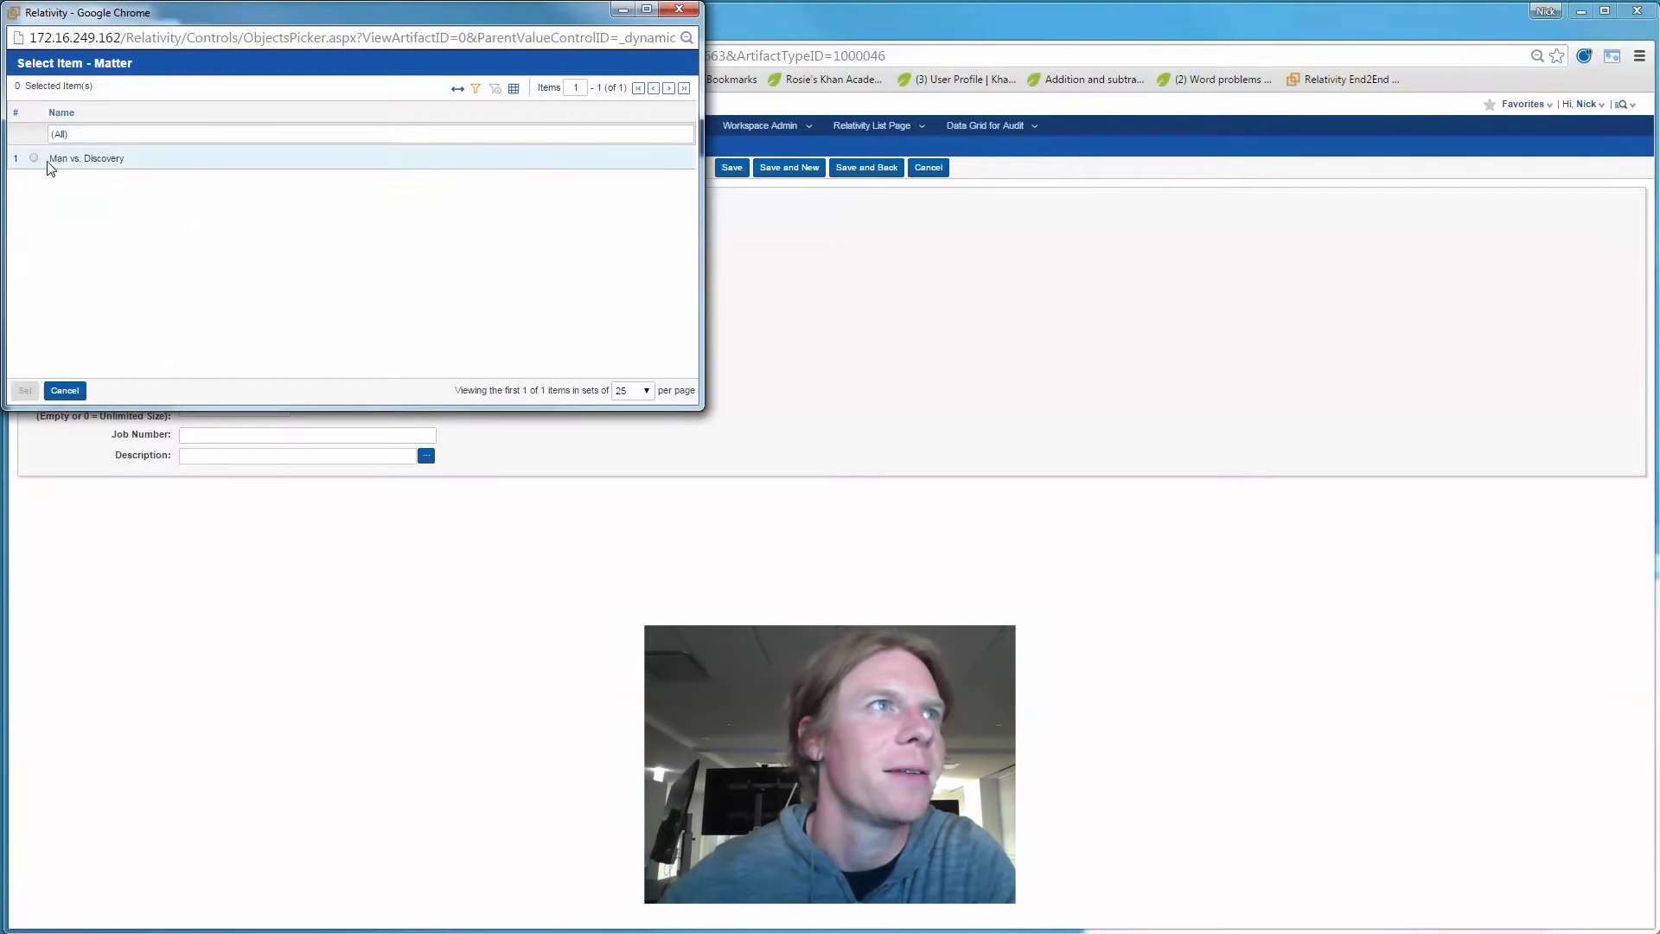
click(36, 160)
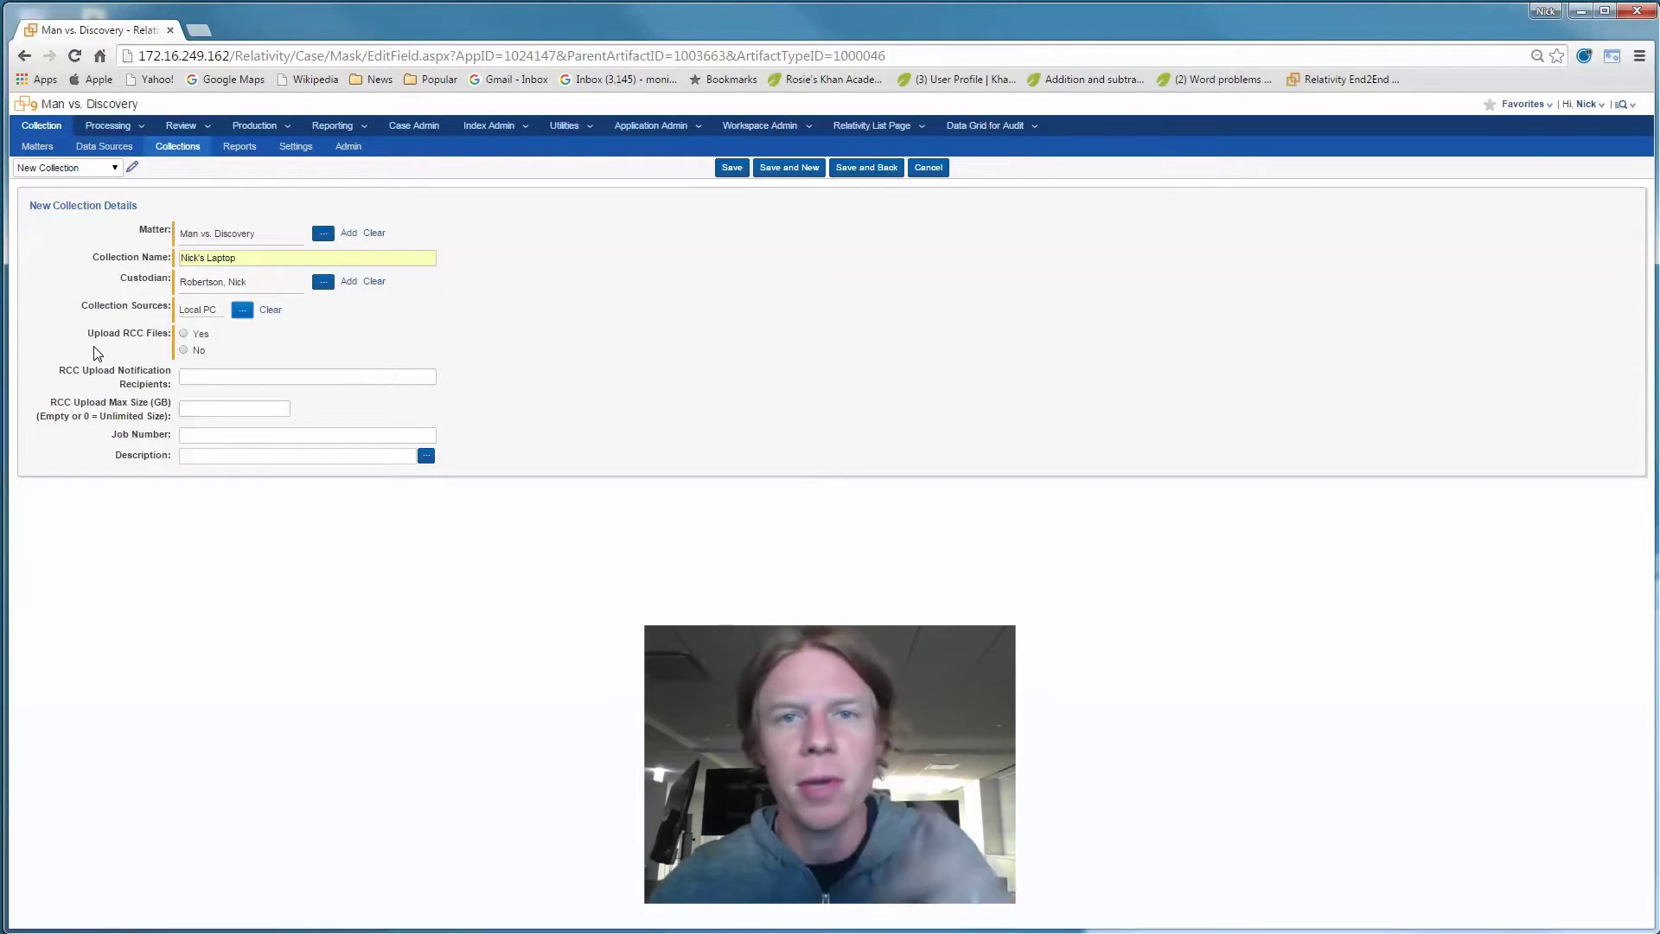
click(184, 336)
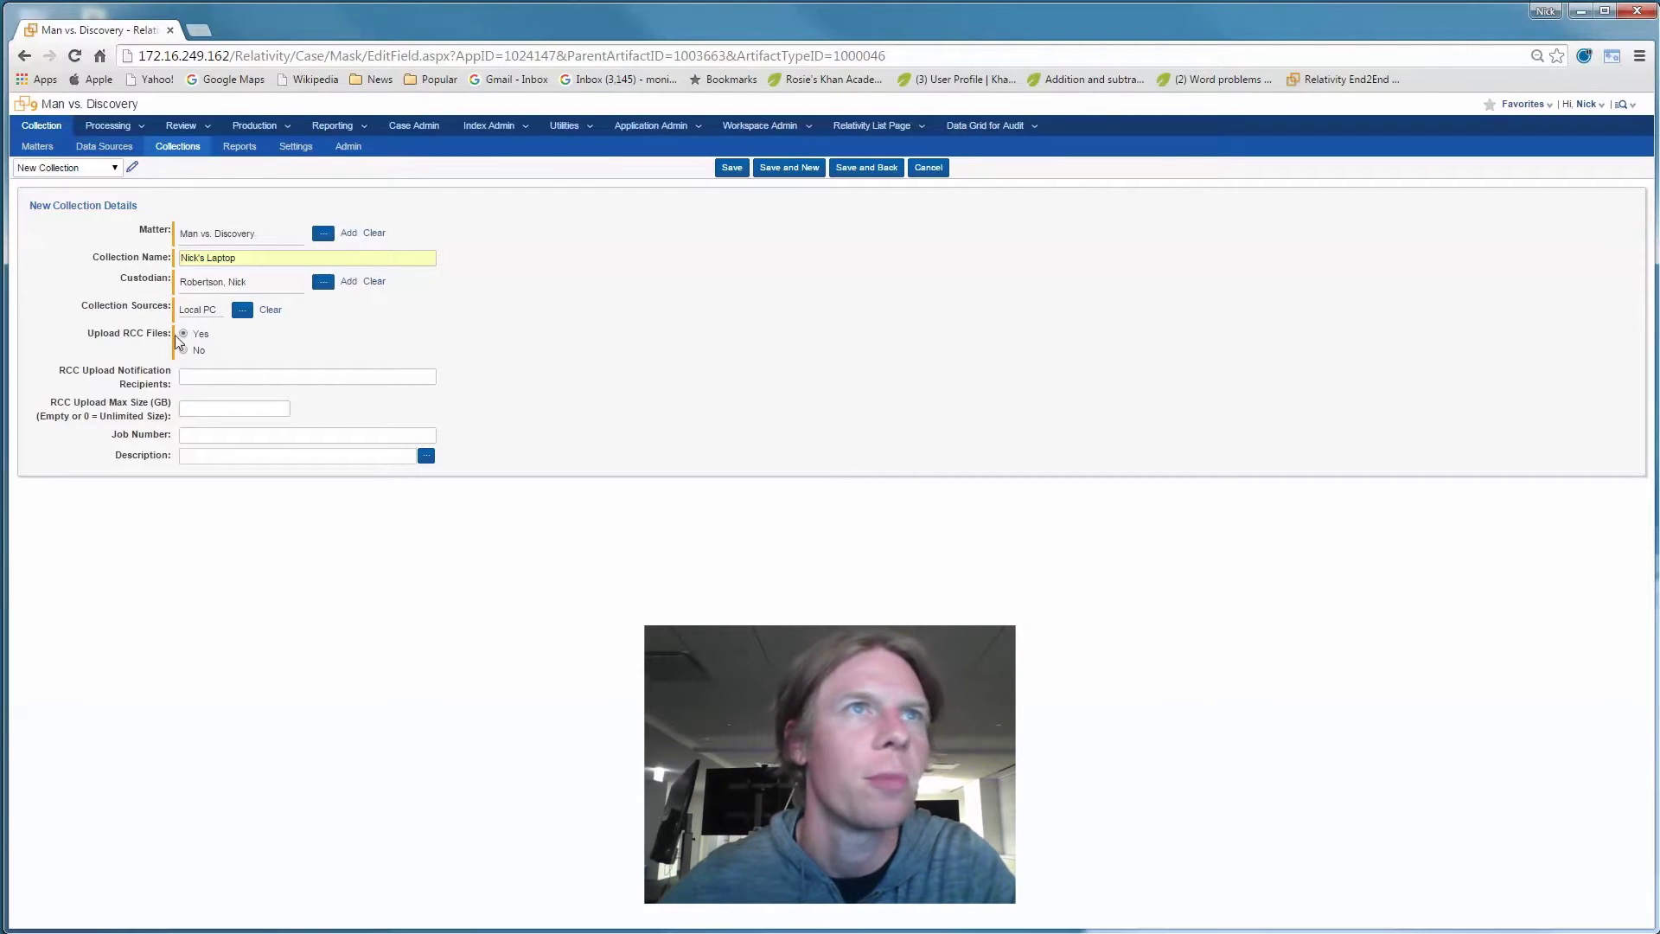
click(728, 169)
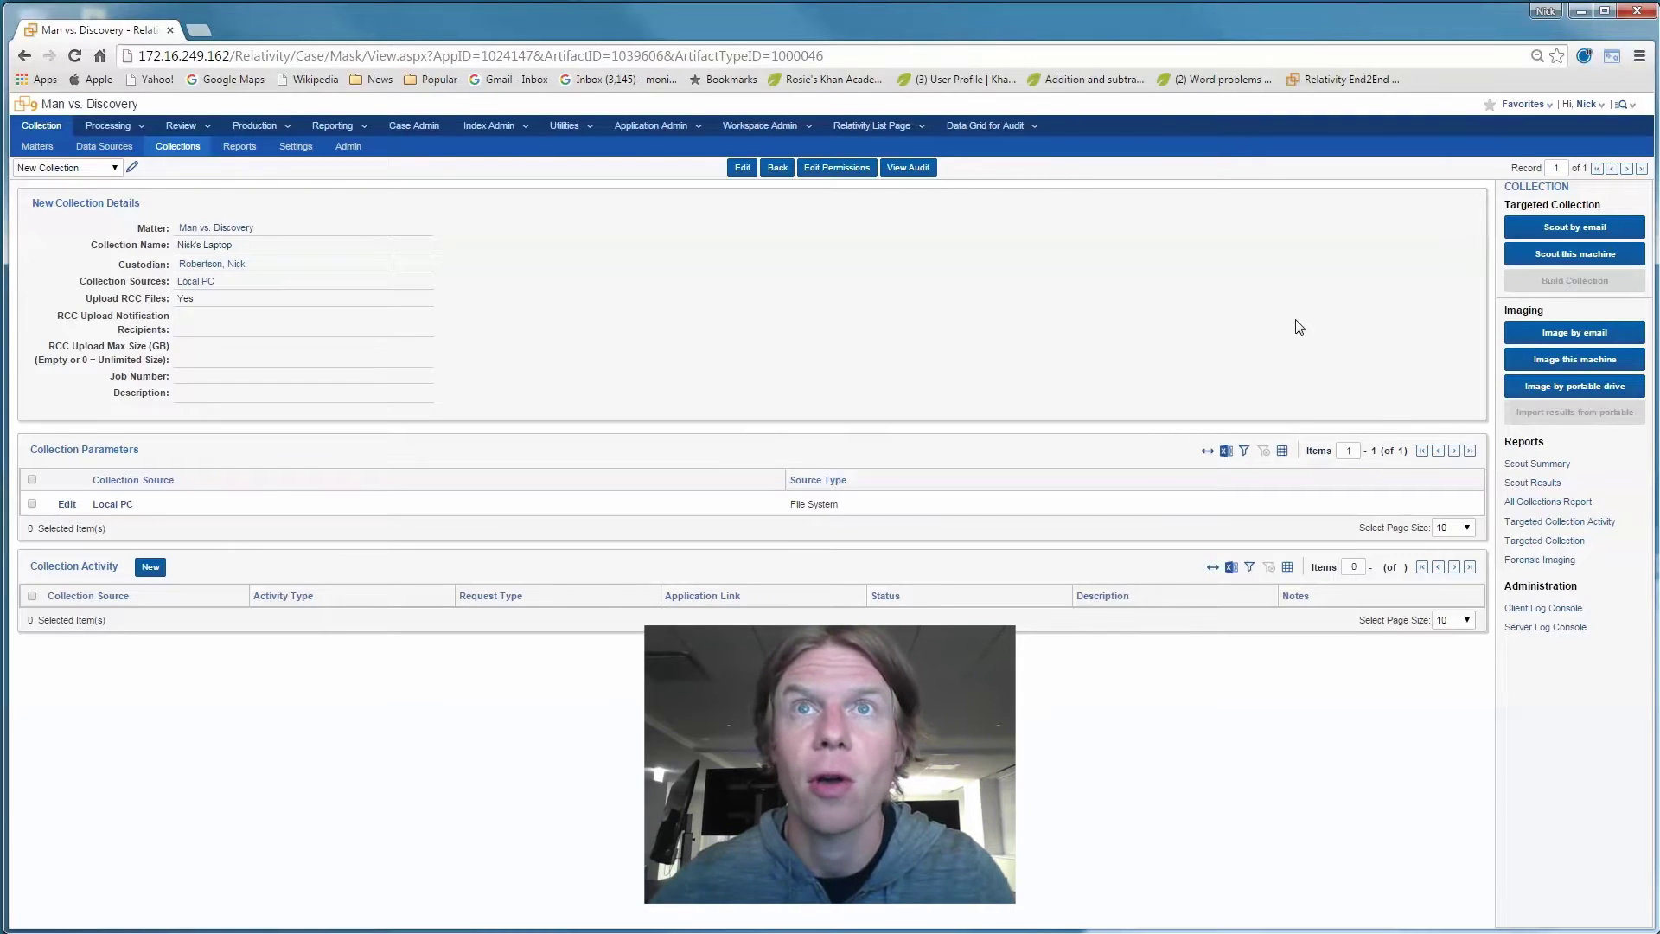
Download and run Relativity Scout to scout this machine's 158,822 items.
click(1529, 264)
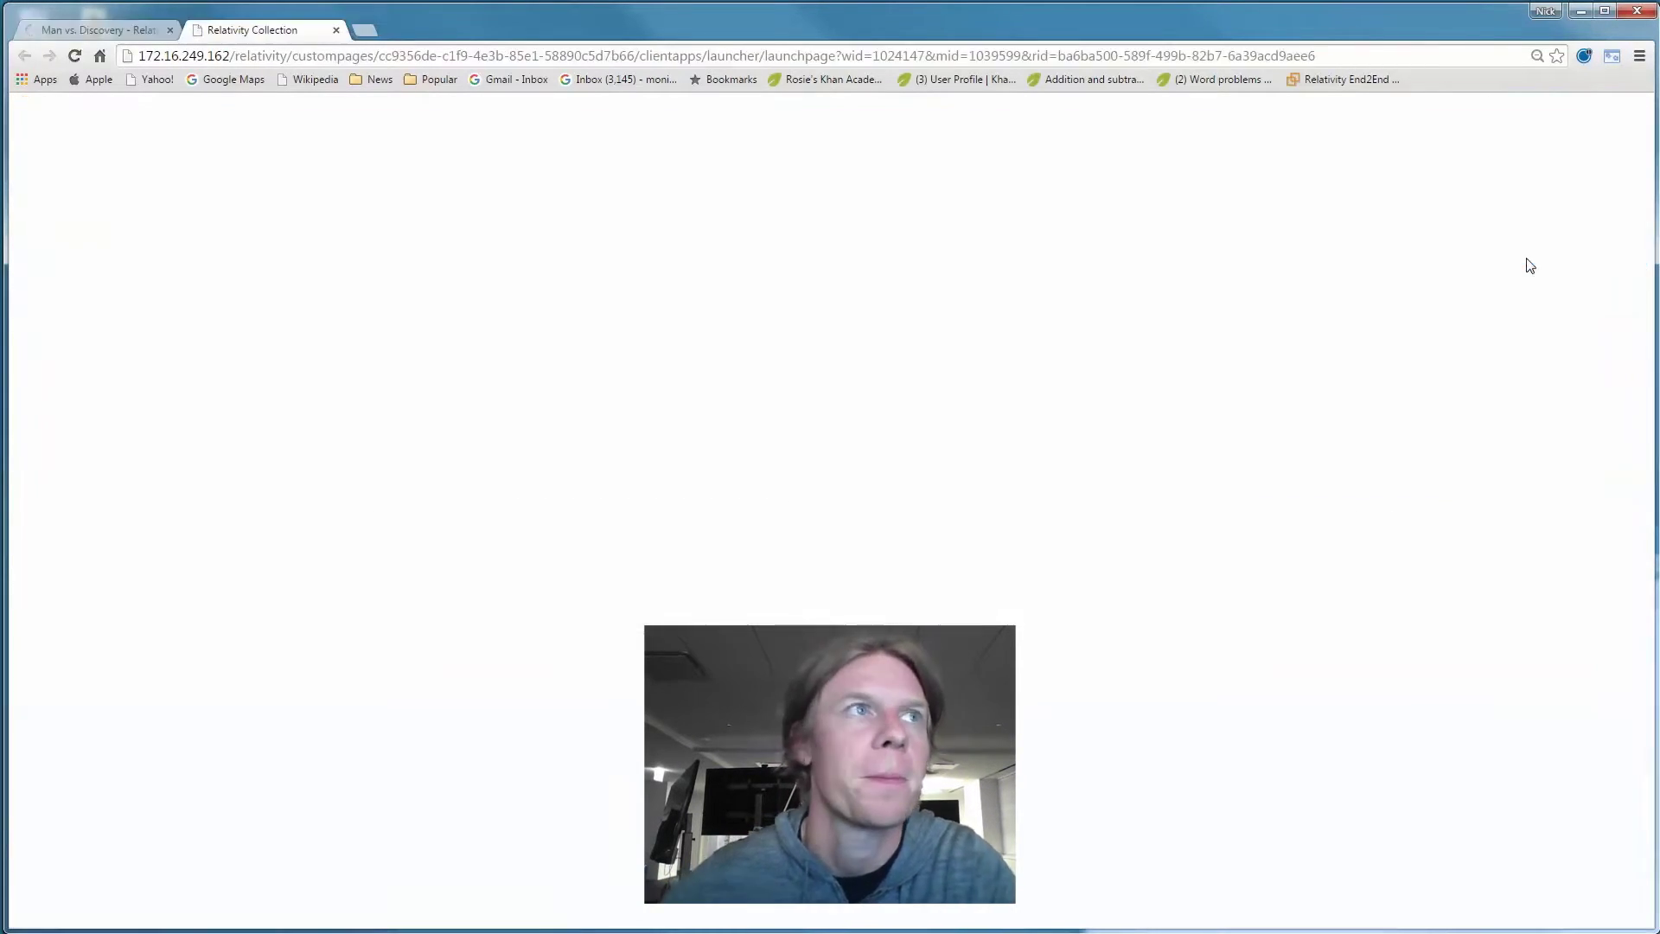
click(77, 373)
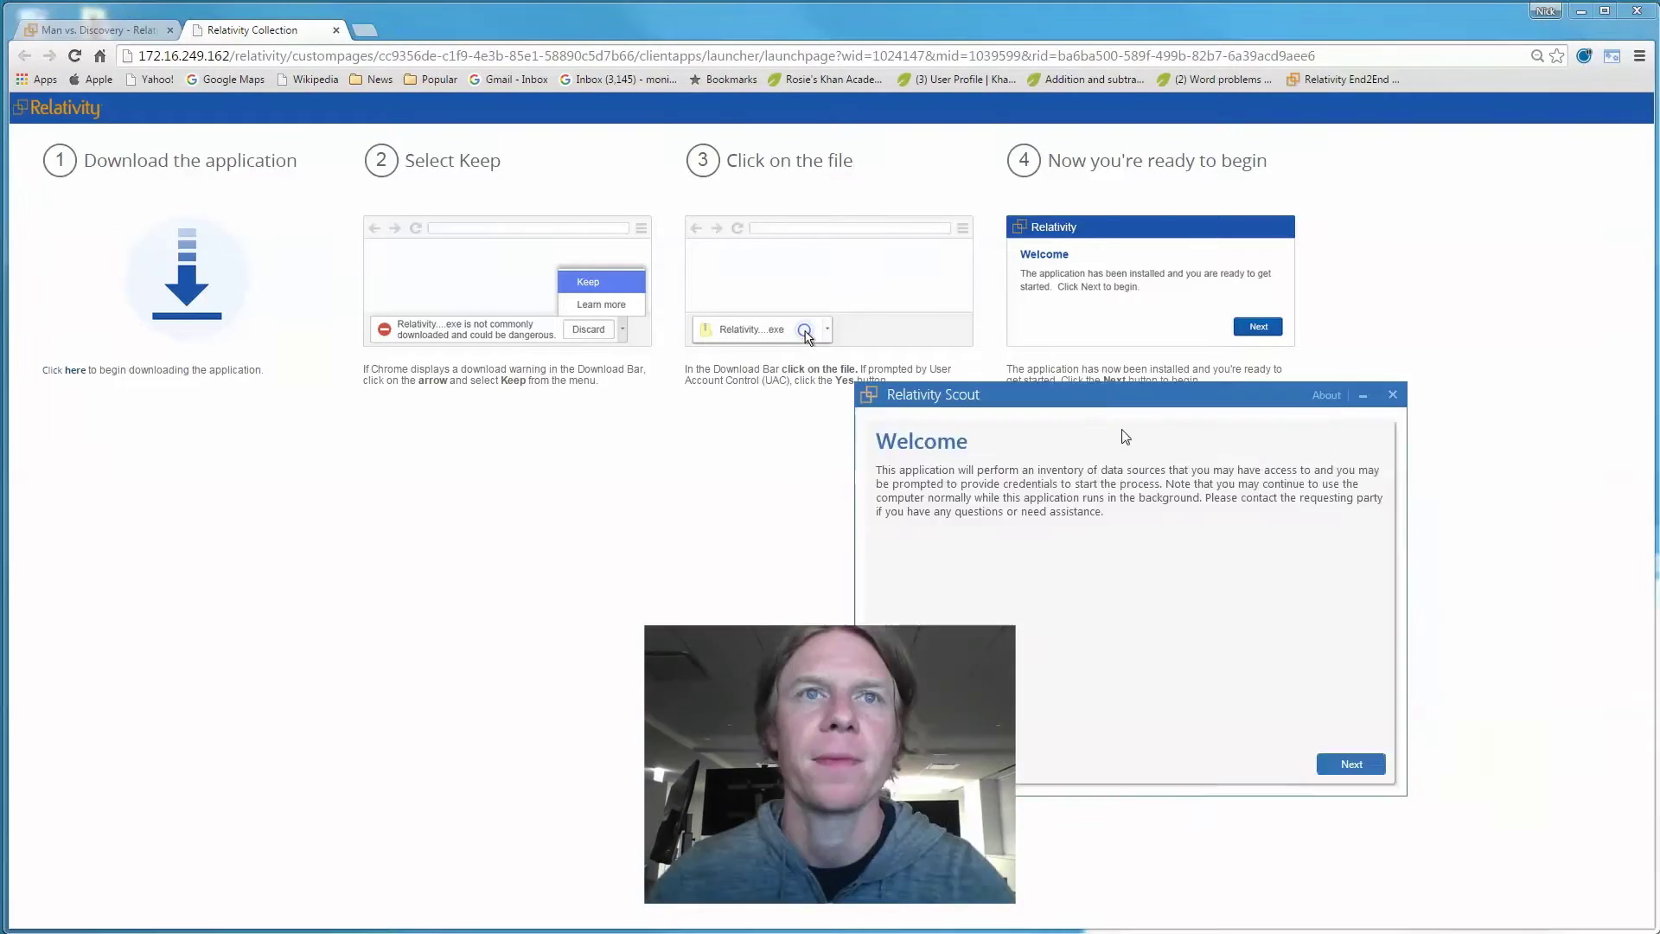
click(1344, 763)
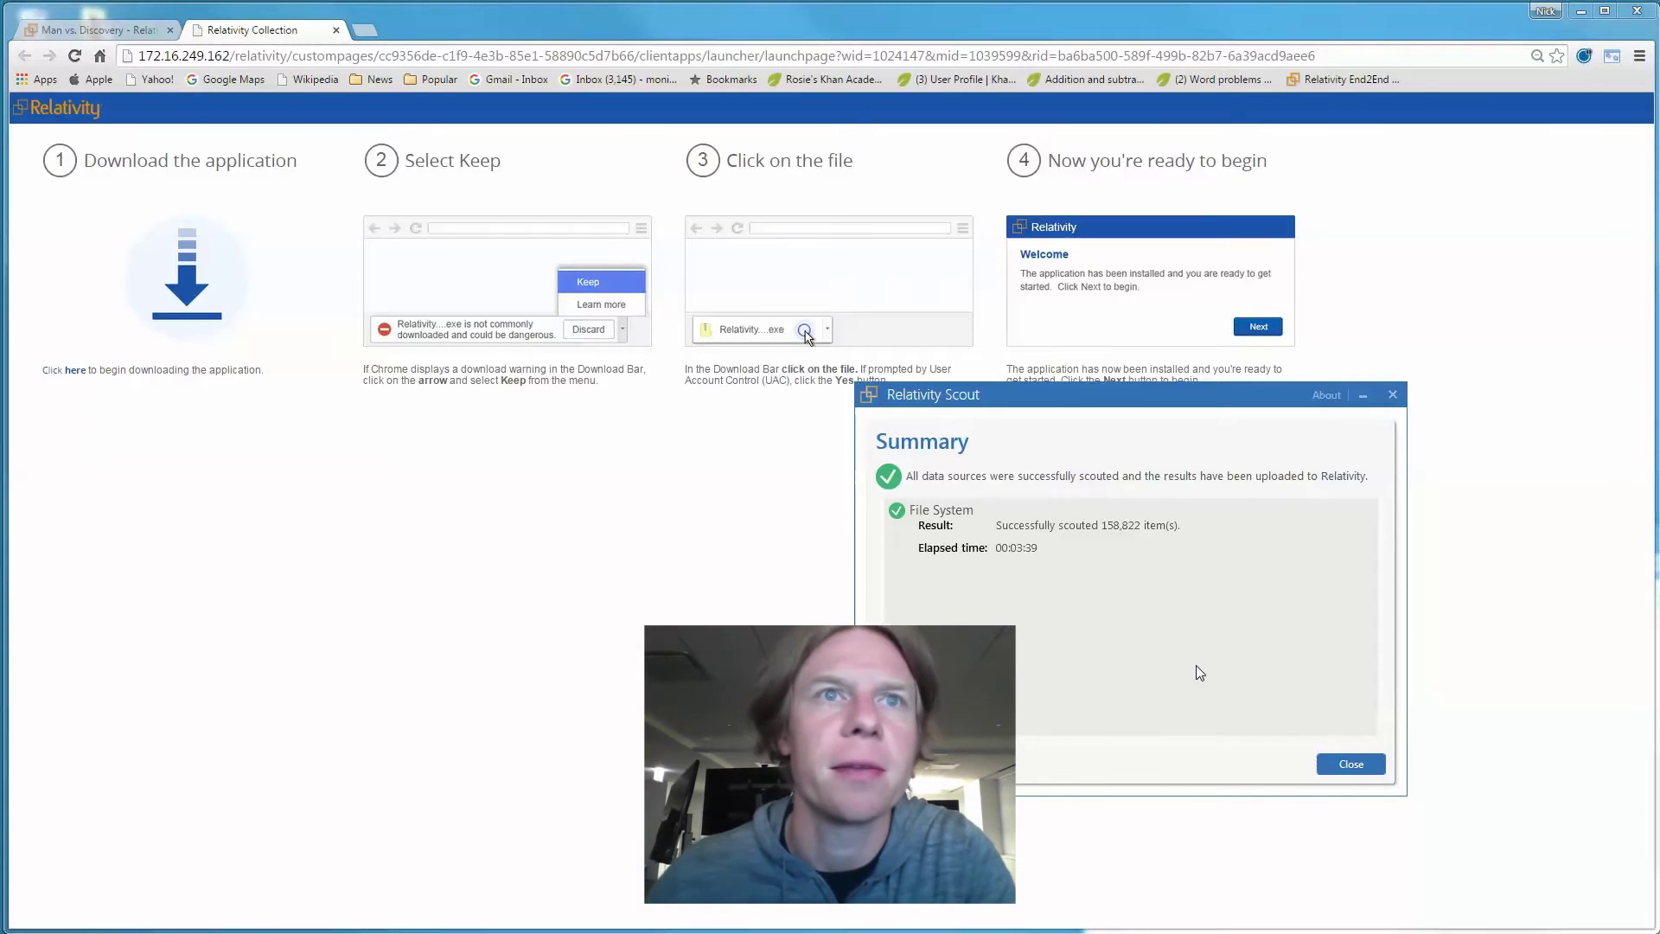
click(1350, 763)
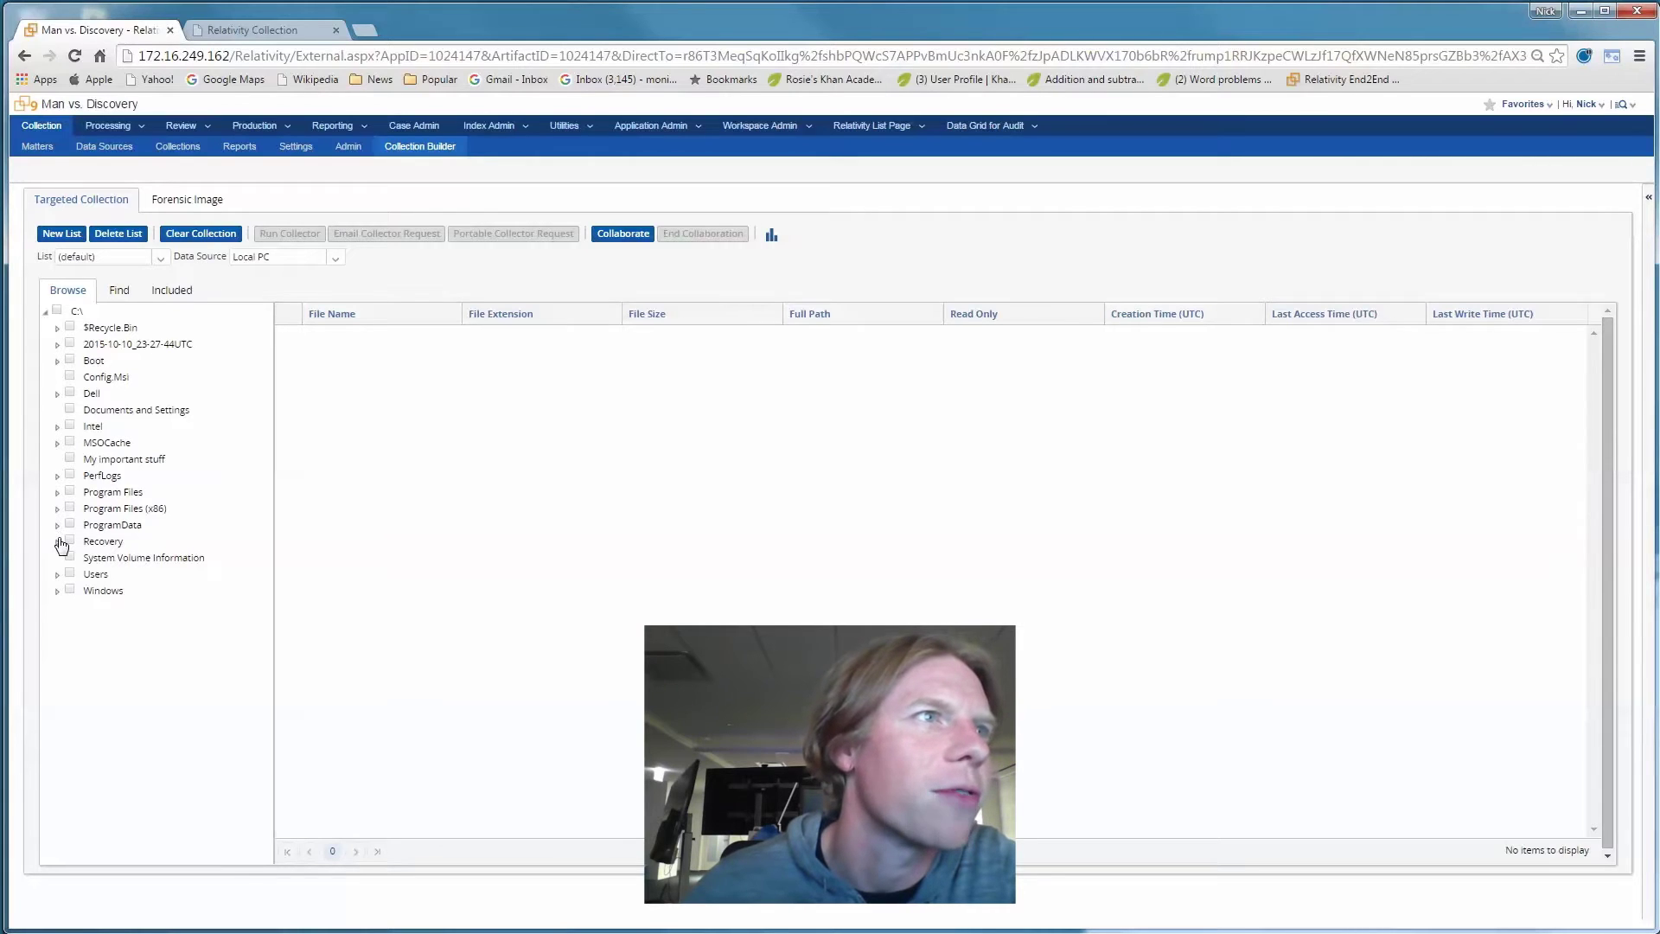
Collect the 61 files in My important stuff with Relativity Collector into a chosen collection directory.
click(70, 461)
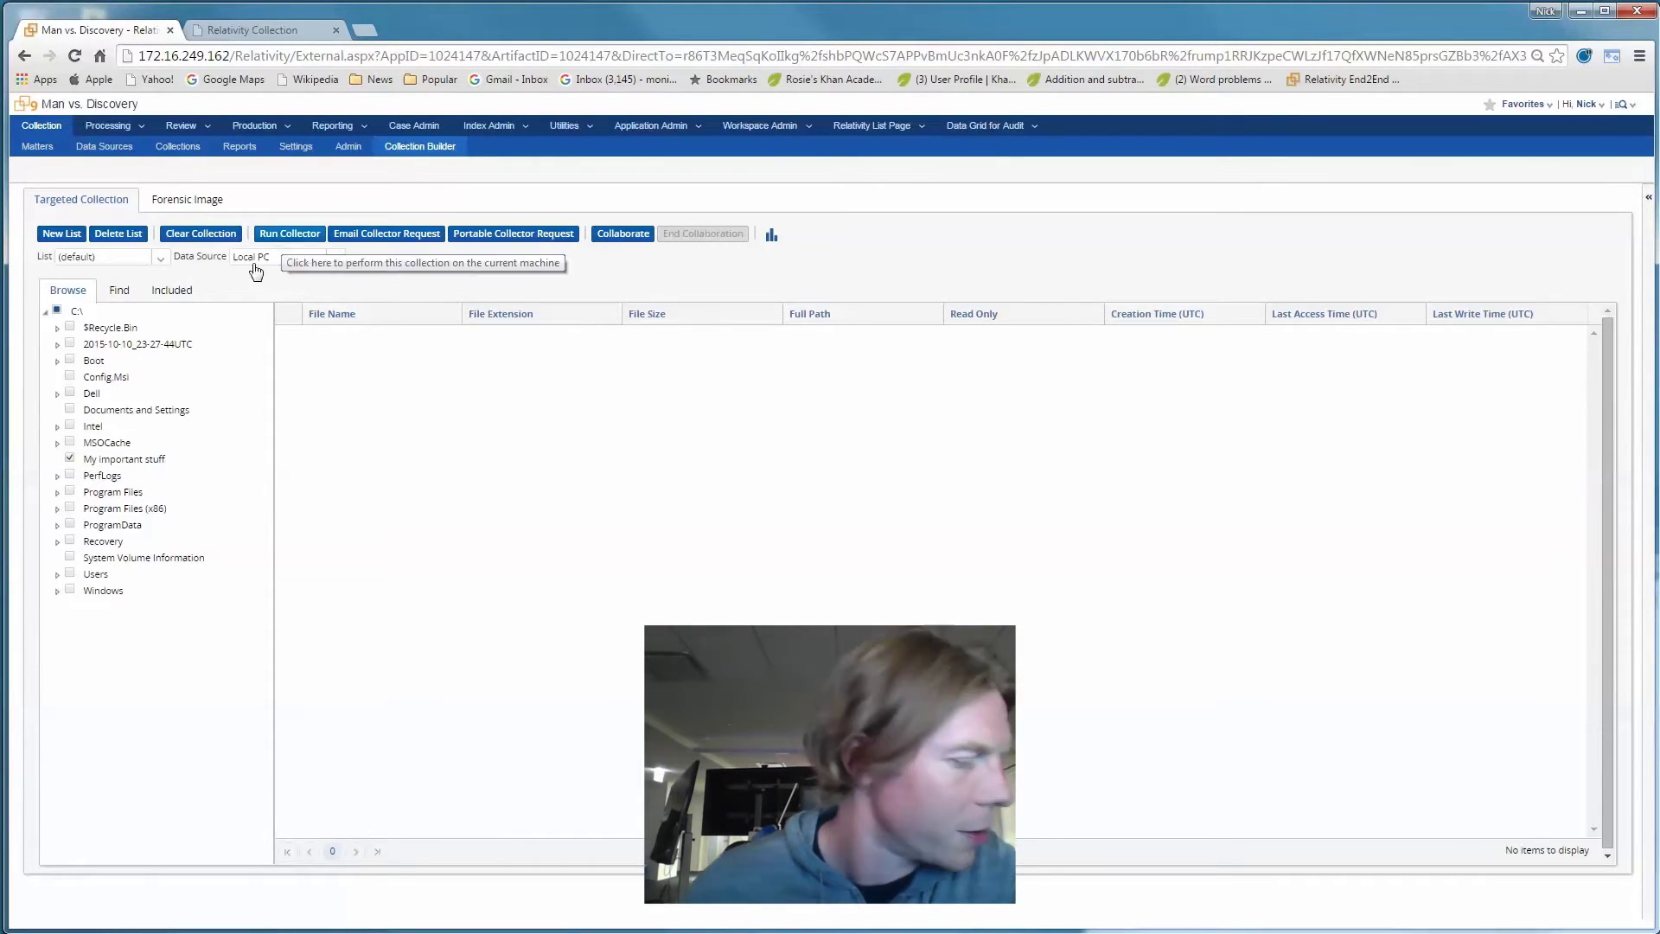
click(130, 460)
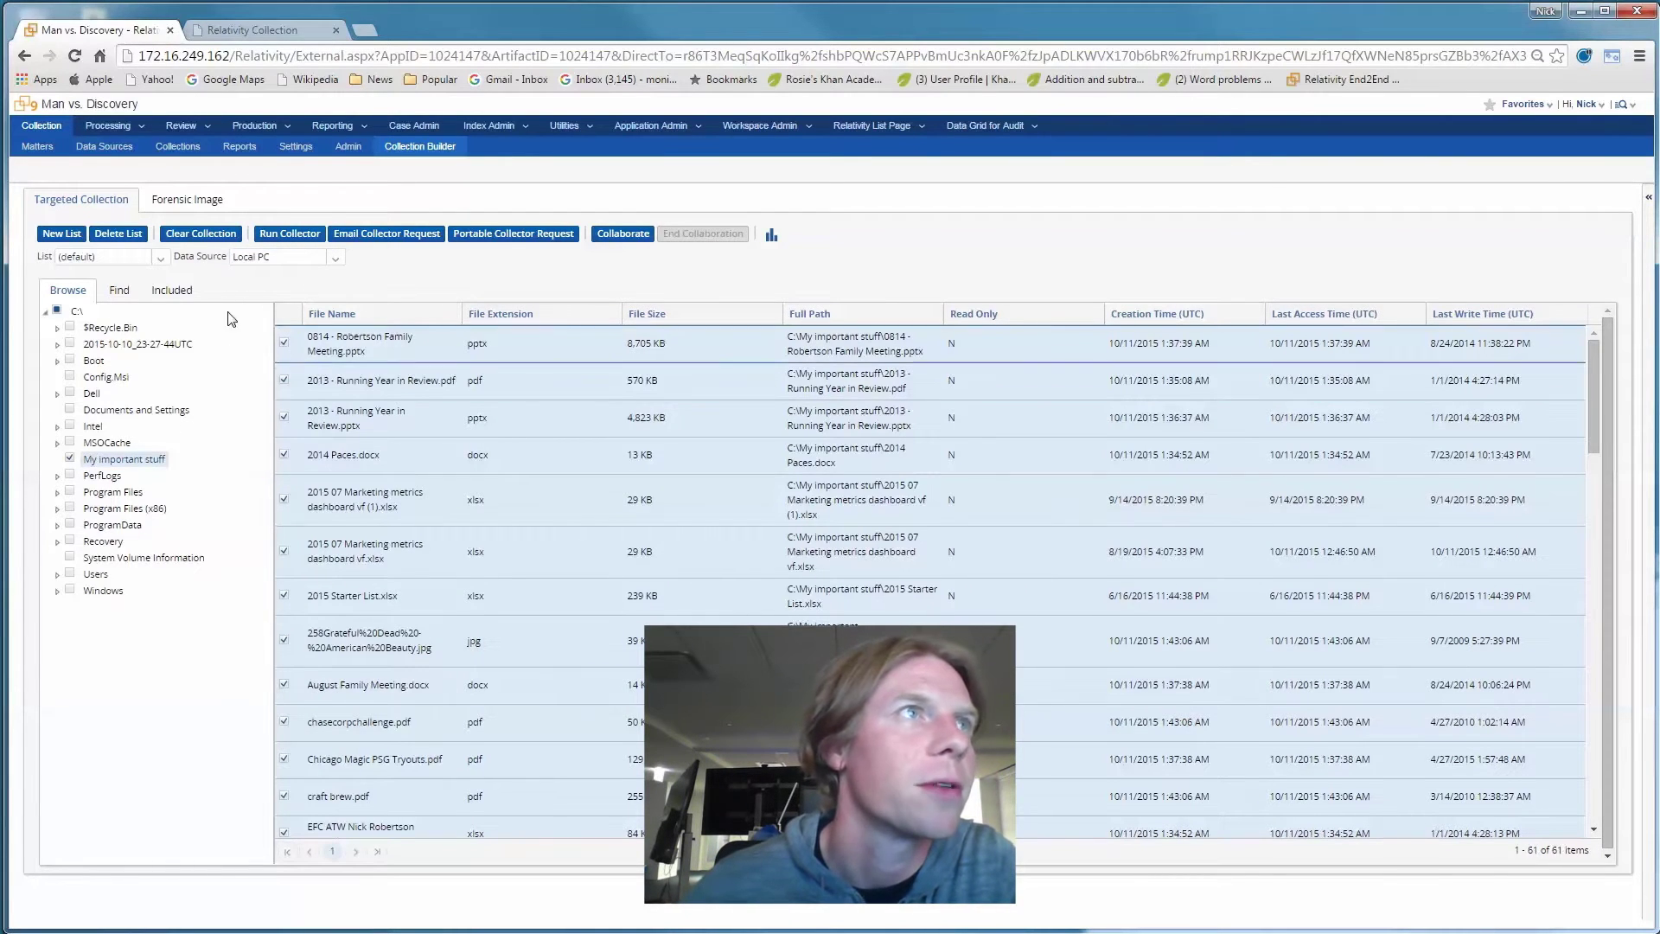
click(268, 235)
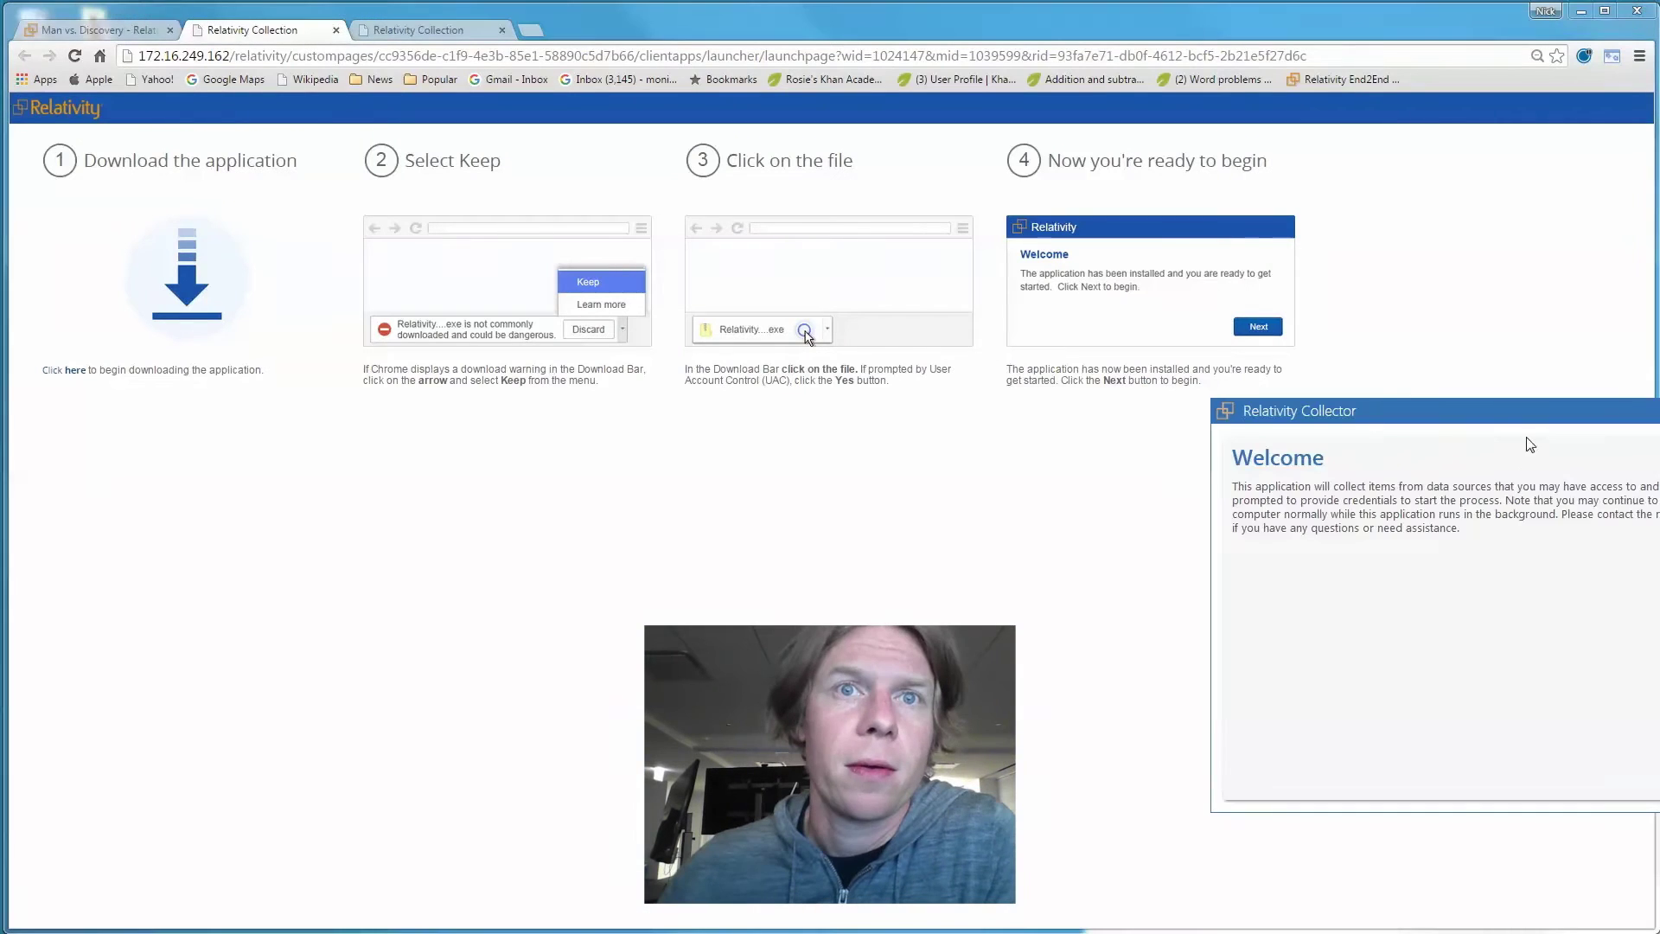
drag(1530, 407, 1150, 402)
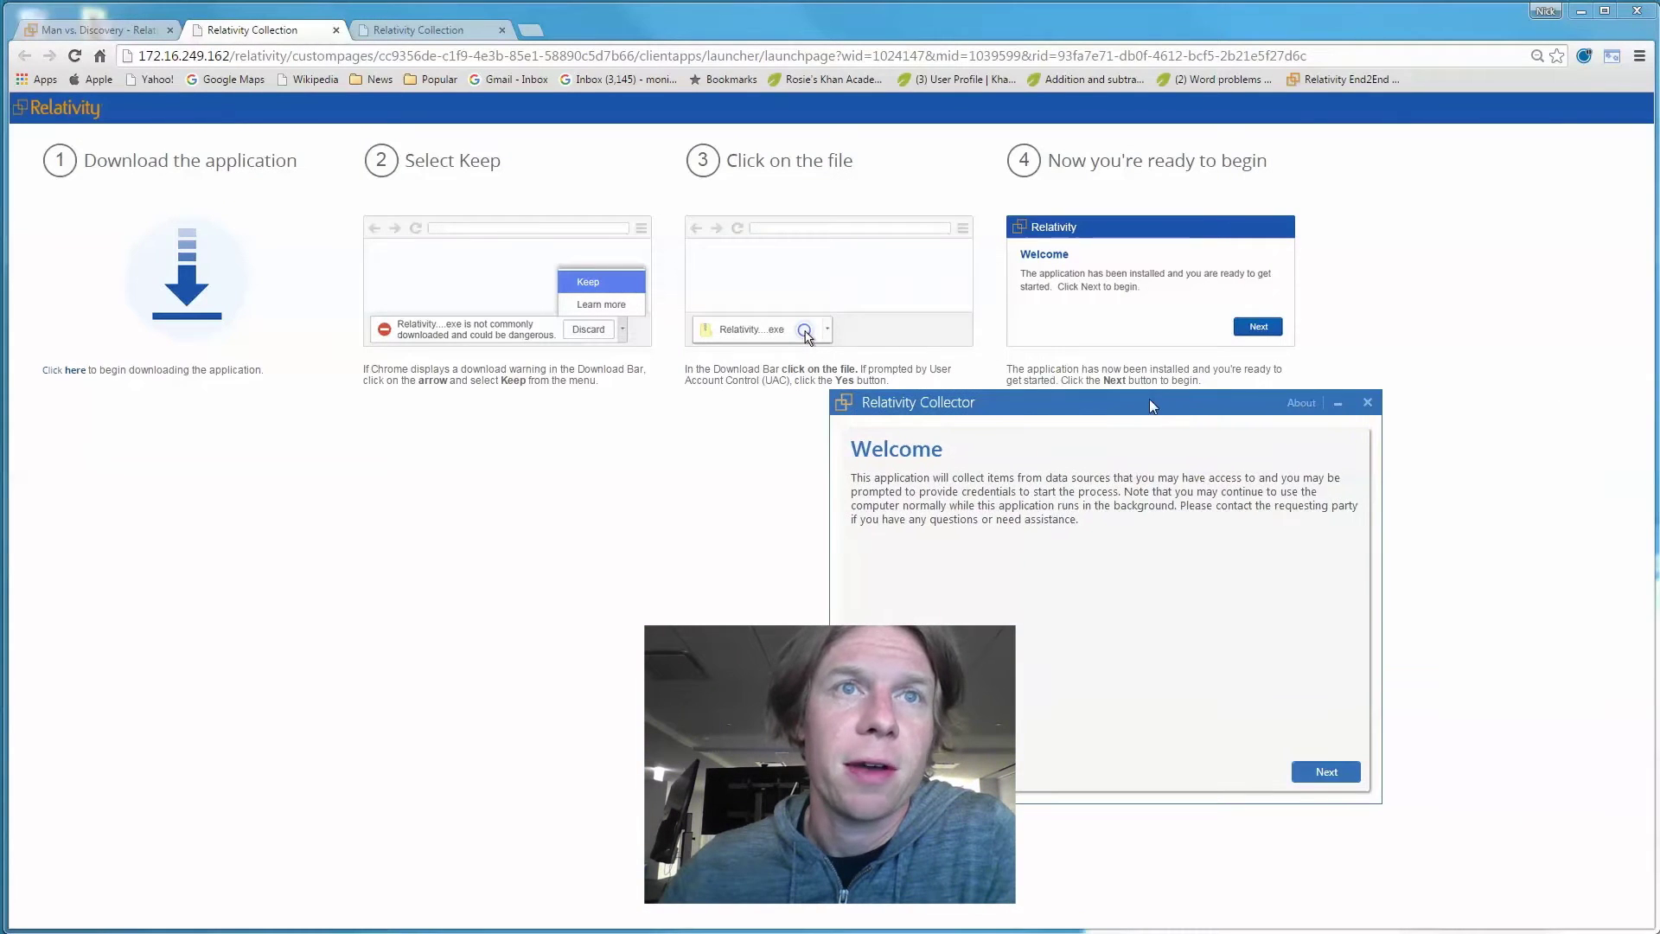
click(1316, 764)
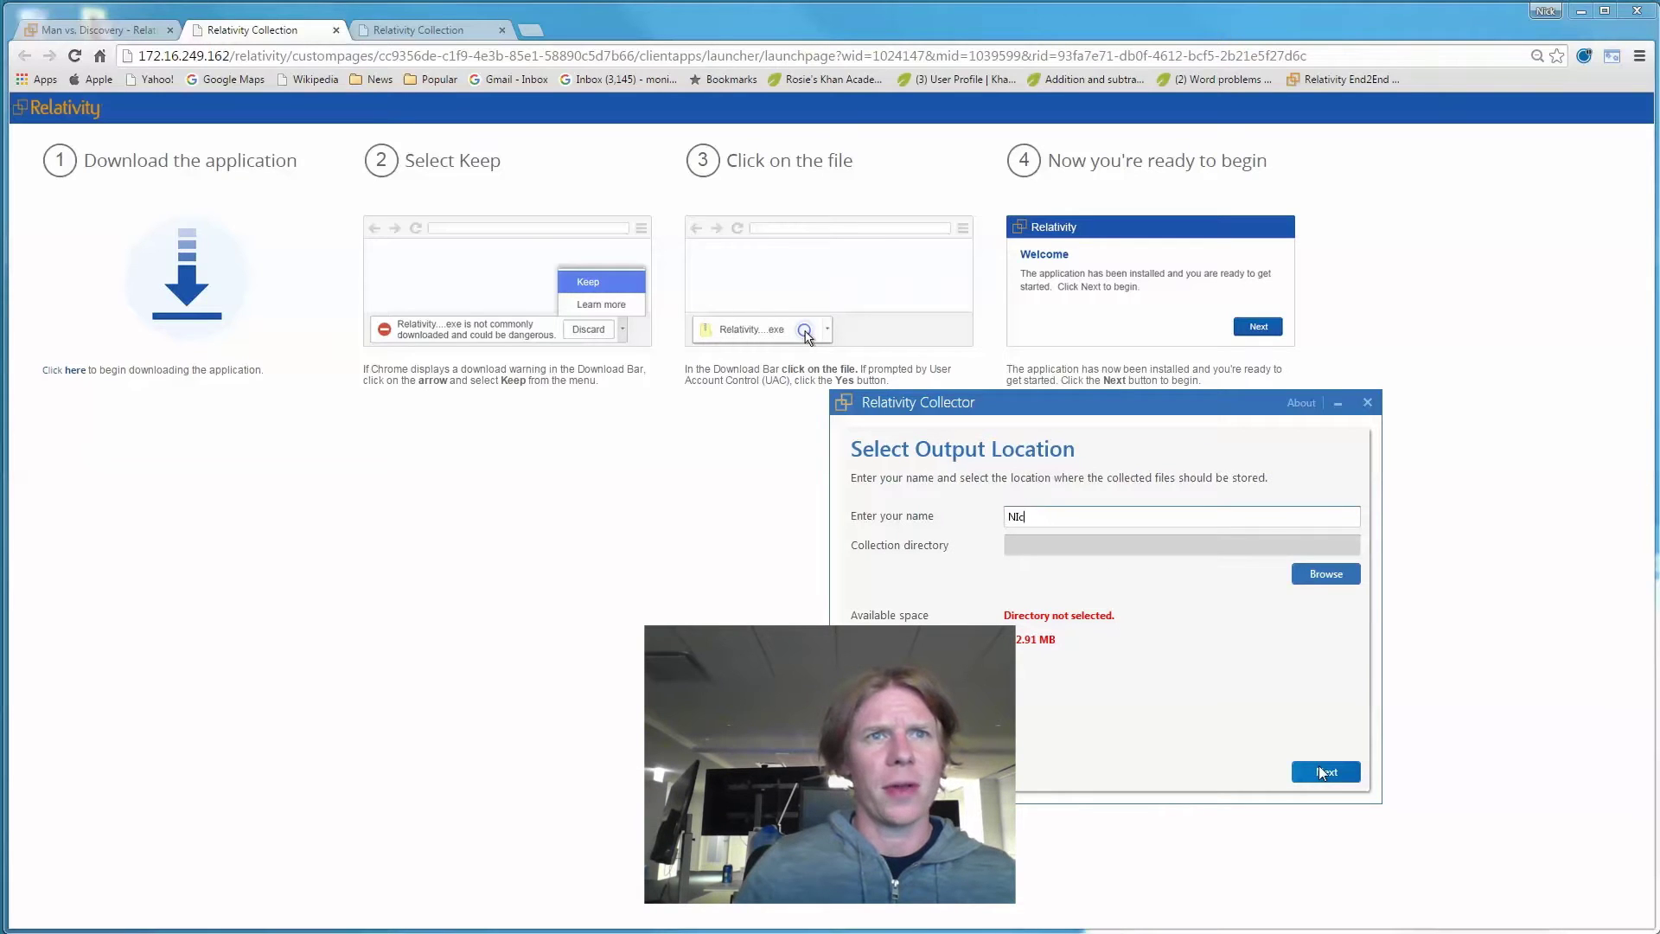
text(Robertson)
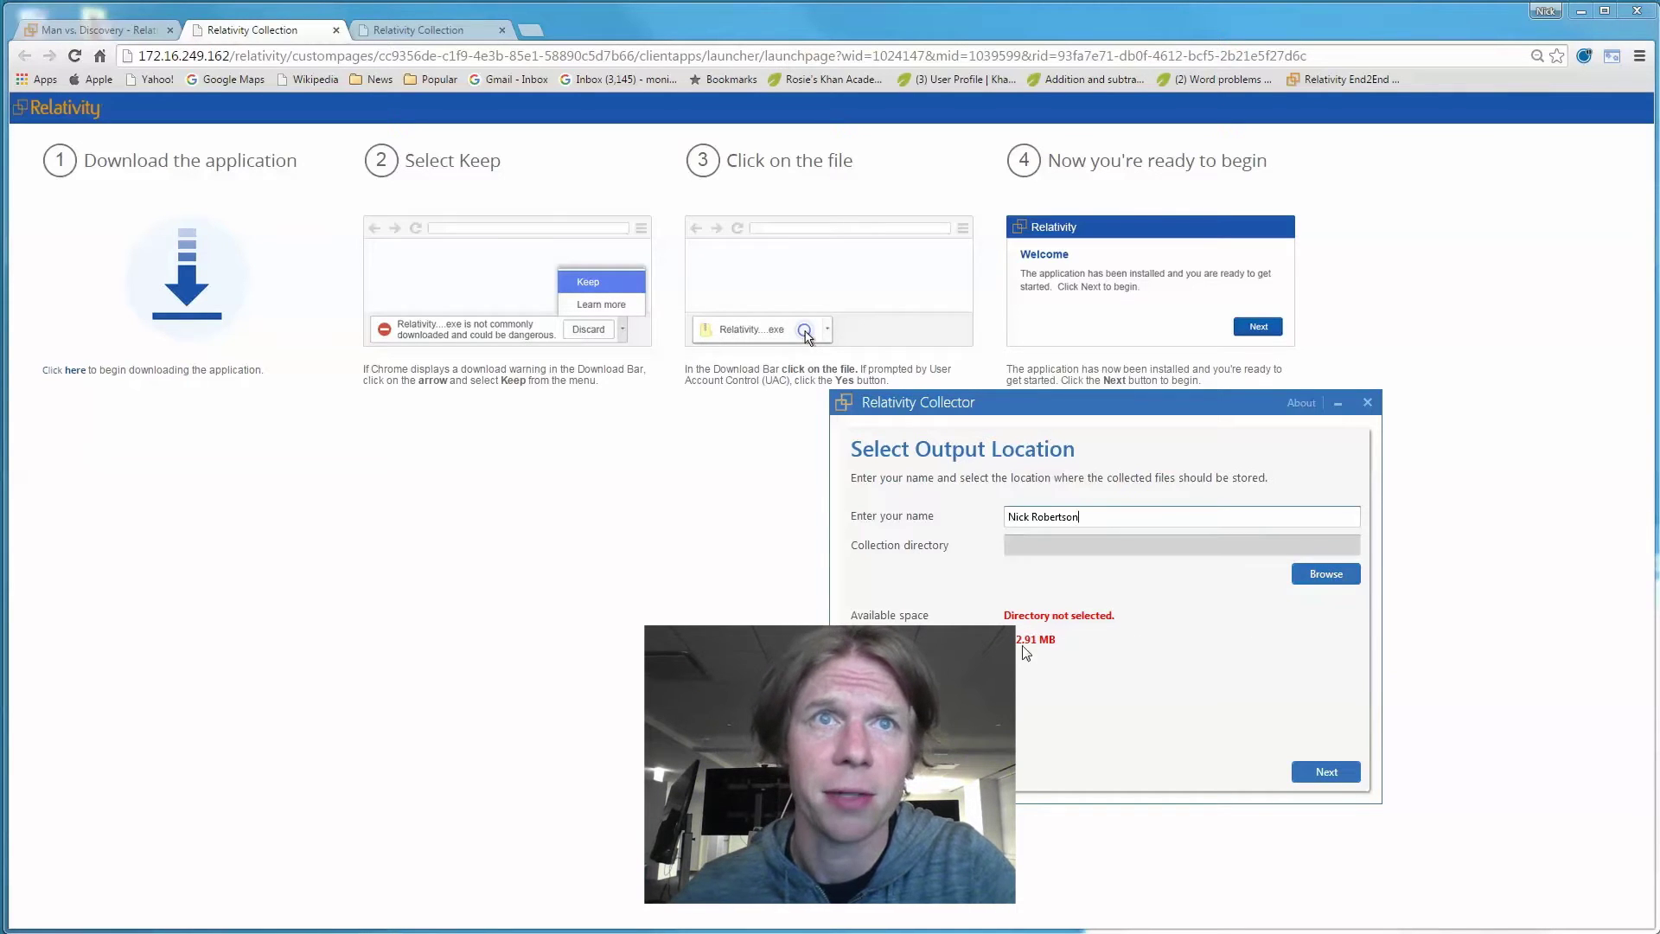
click(1319, 574)
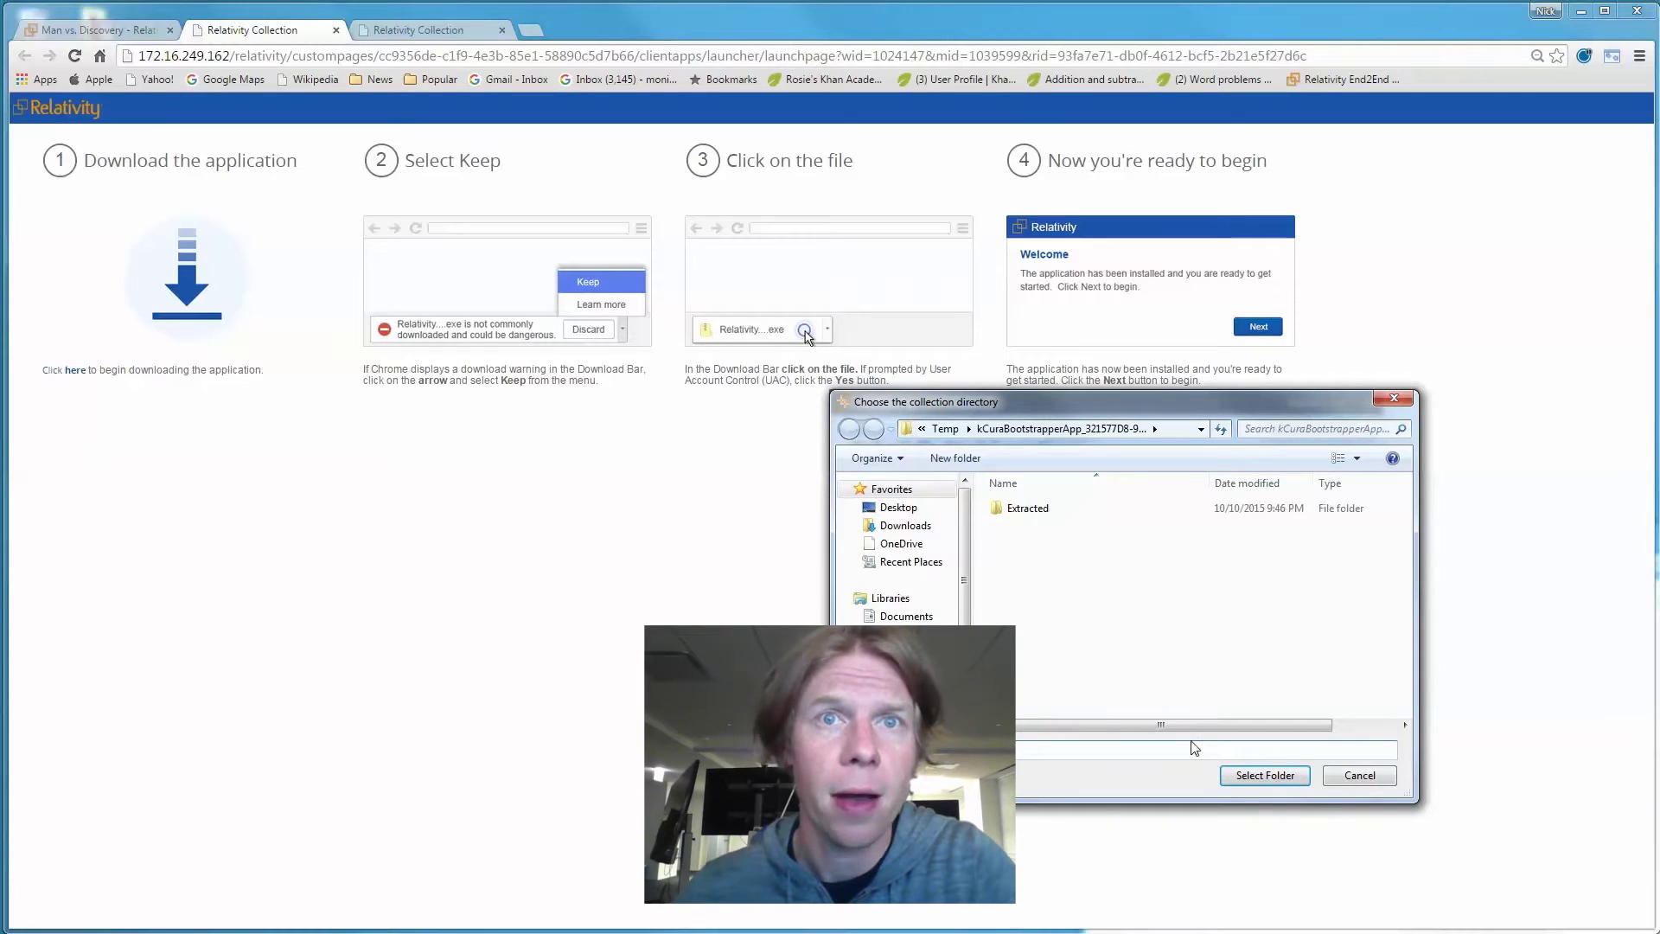
click(1260, 776)
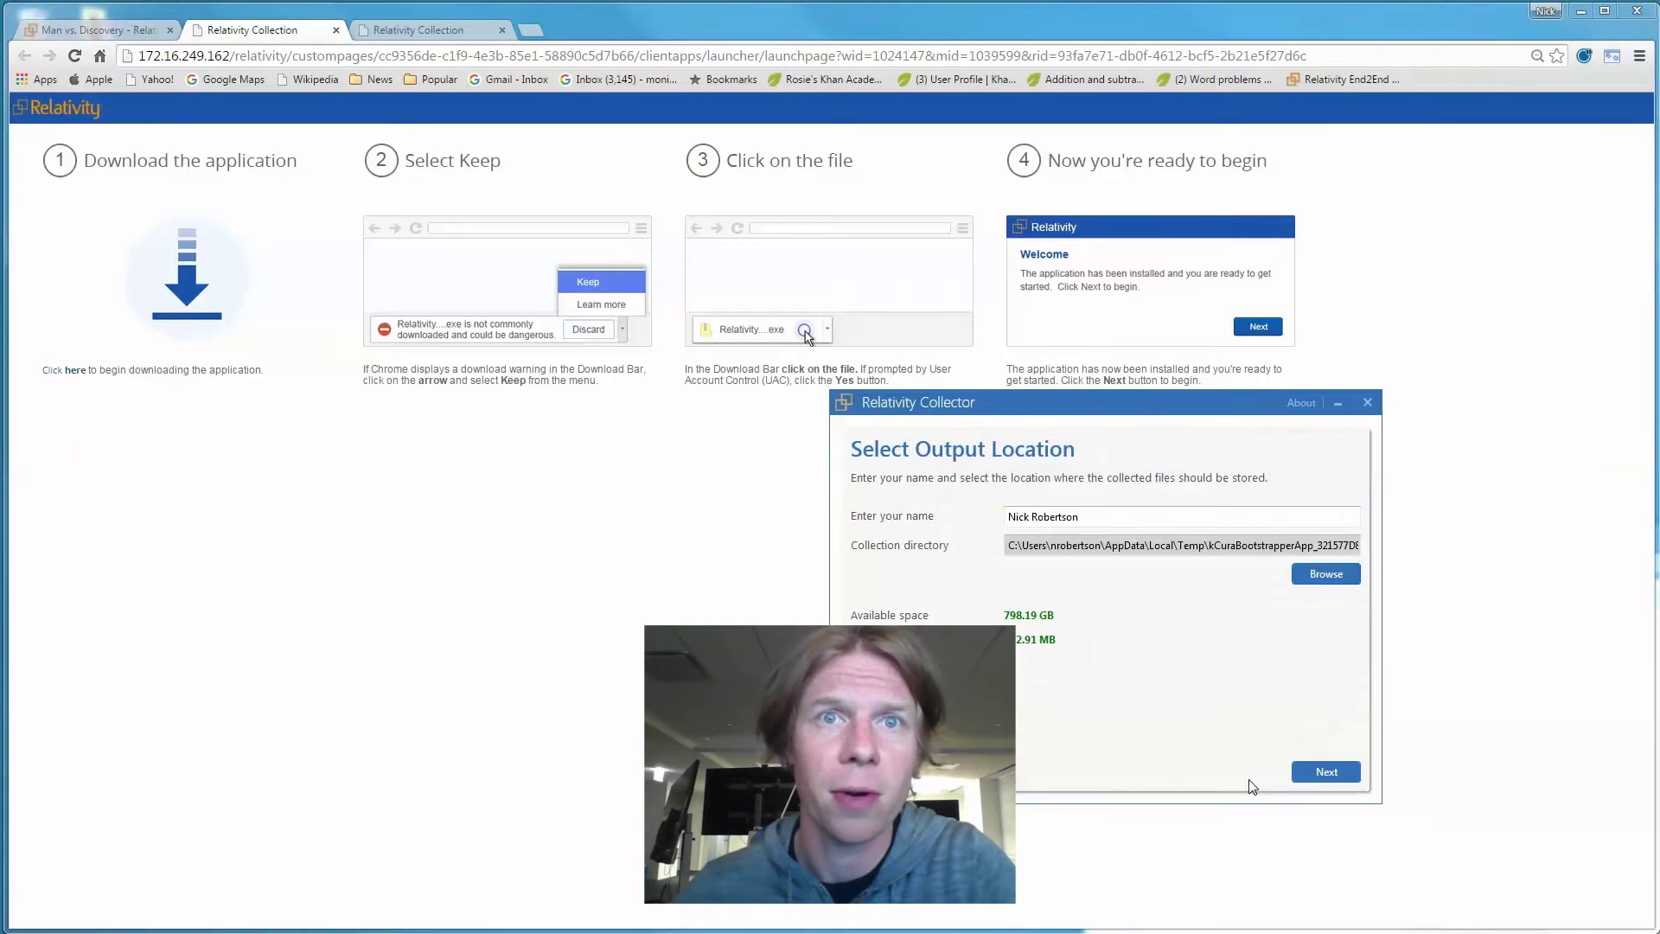
click(1324, 771)
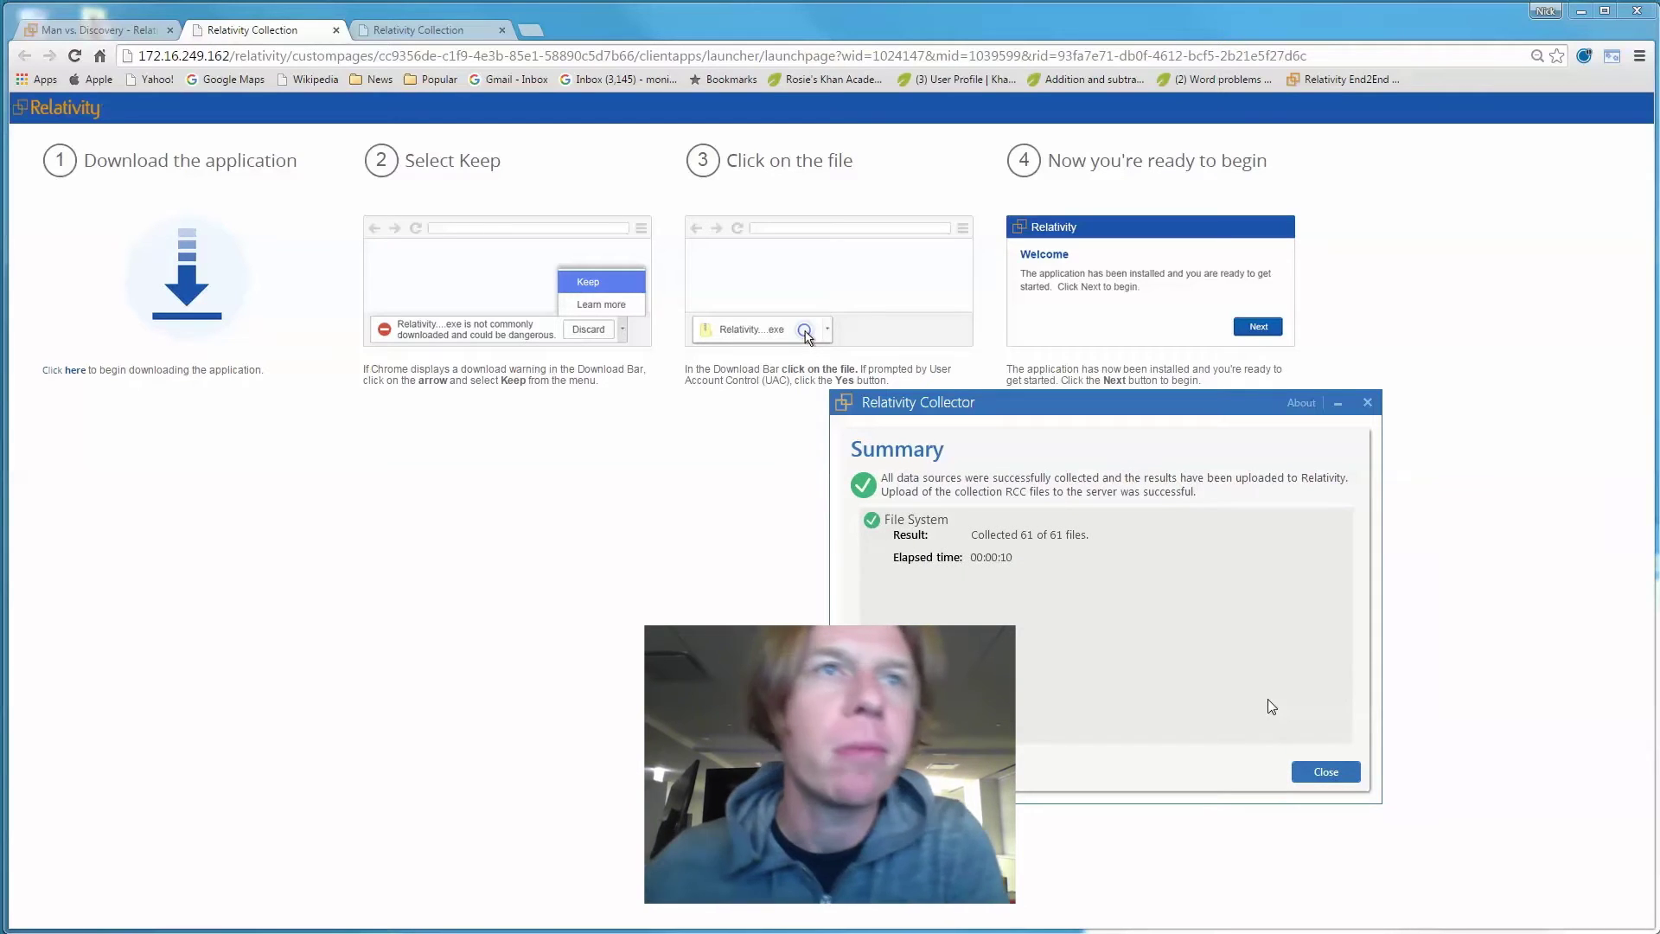
Close the collection summary and go to the Processing Password Bank.
click(112, 33)
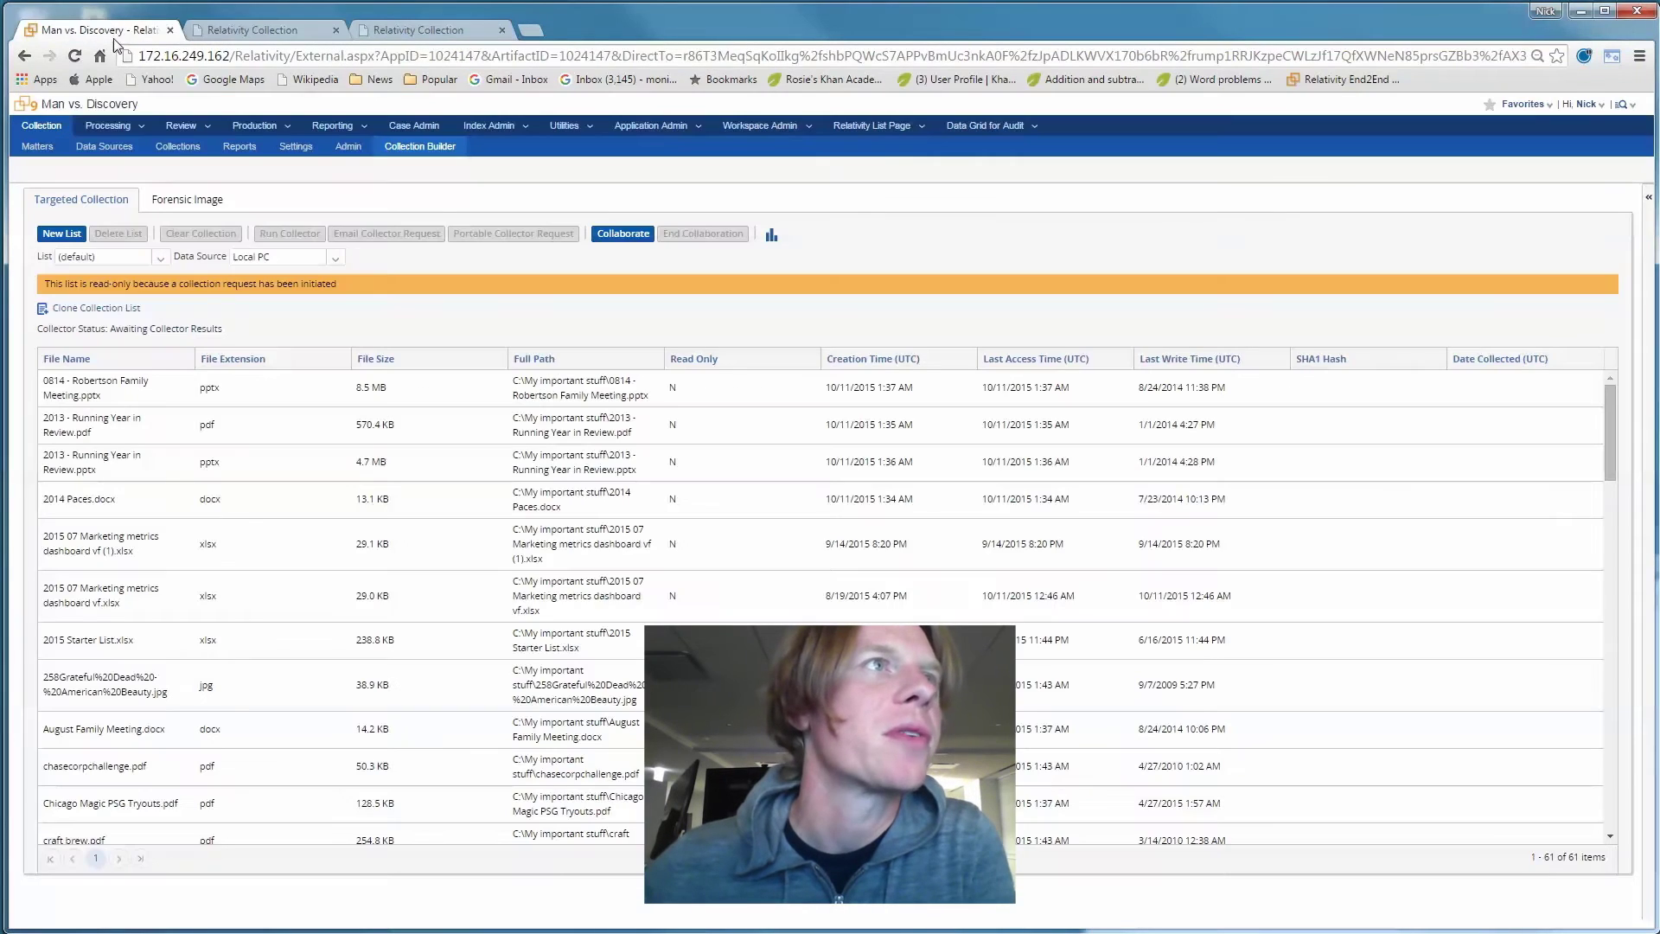
click(120, 132)
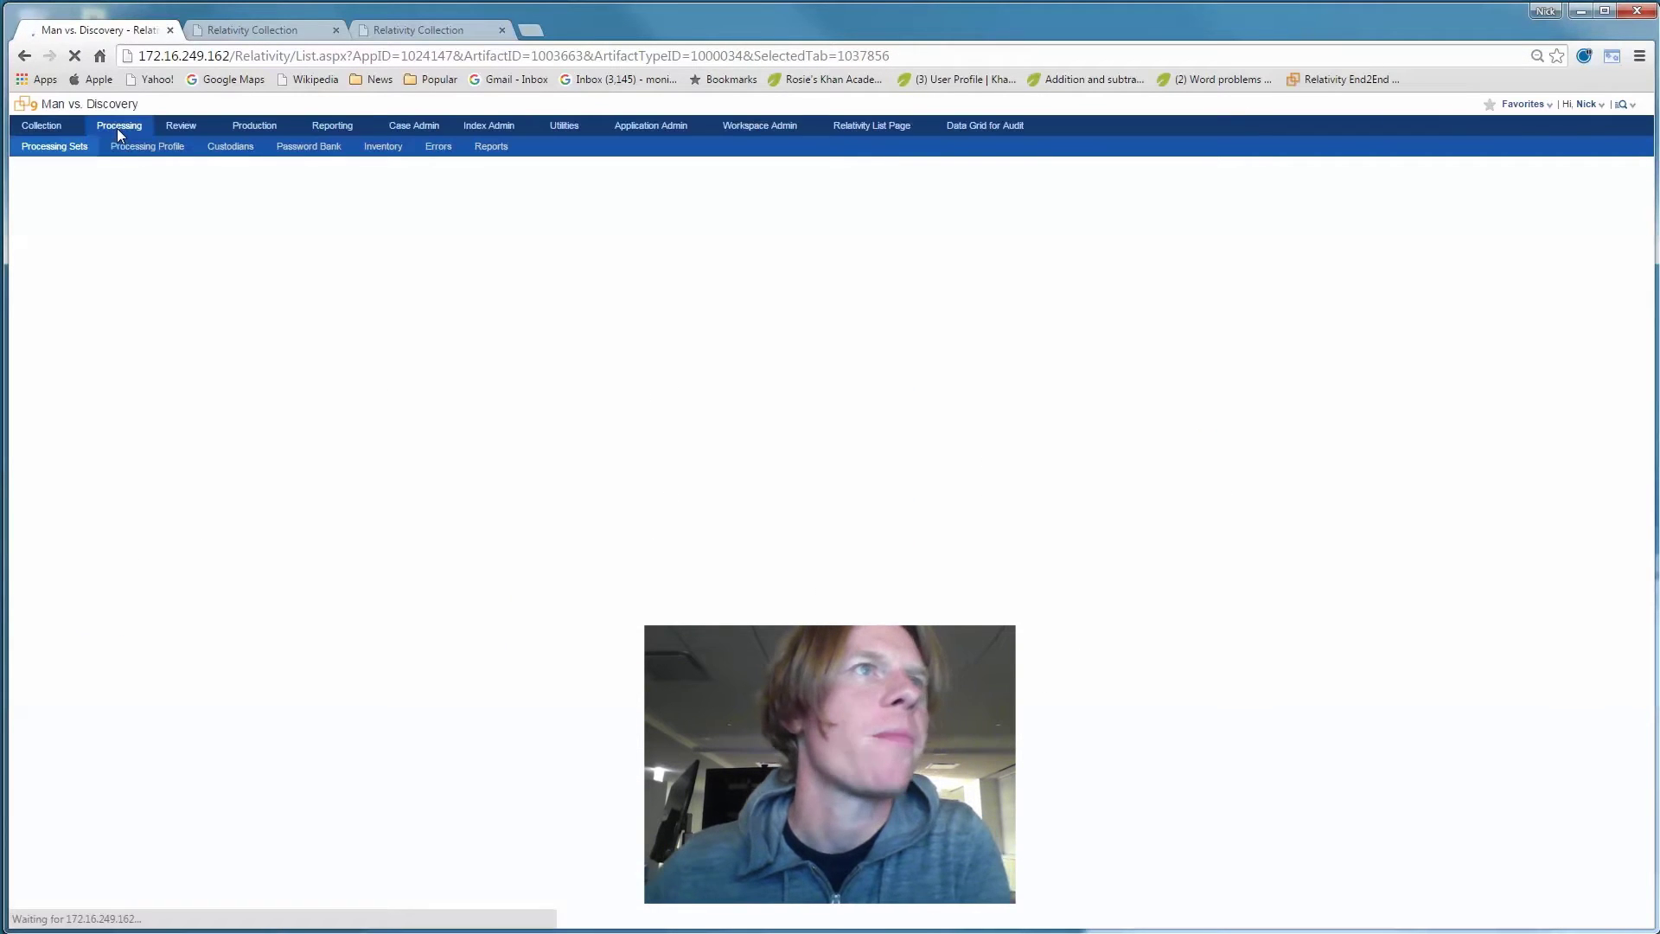
click(333, 154)
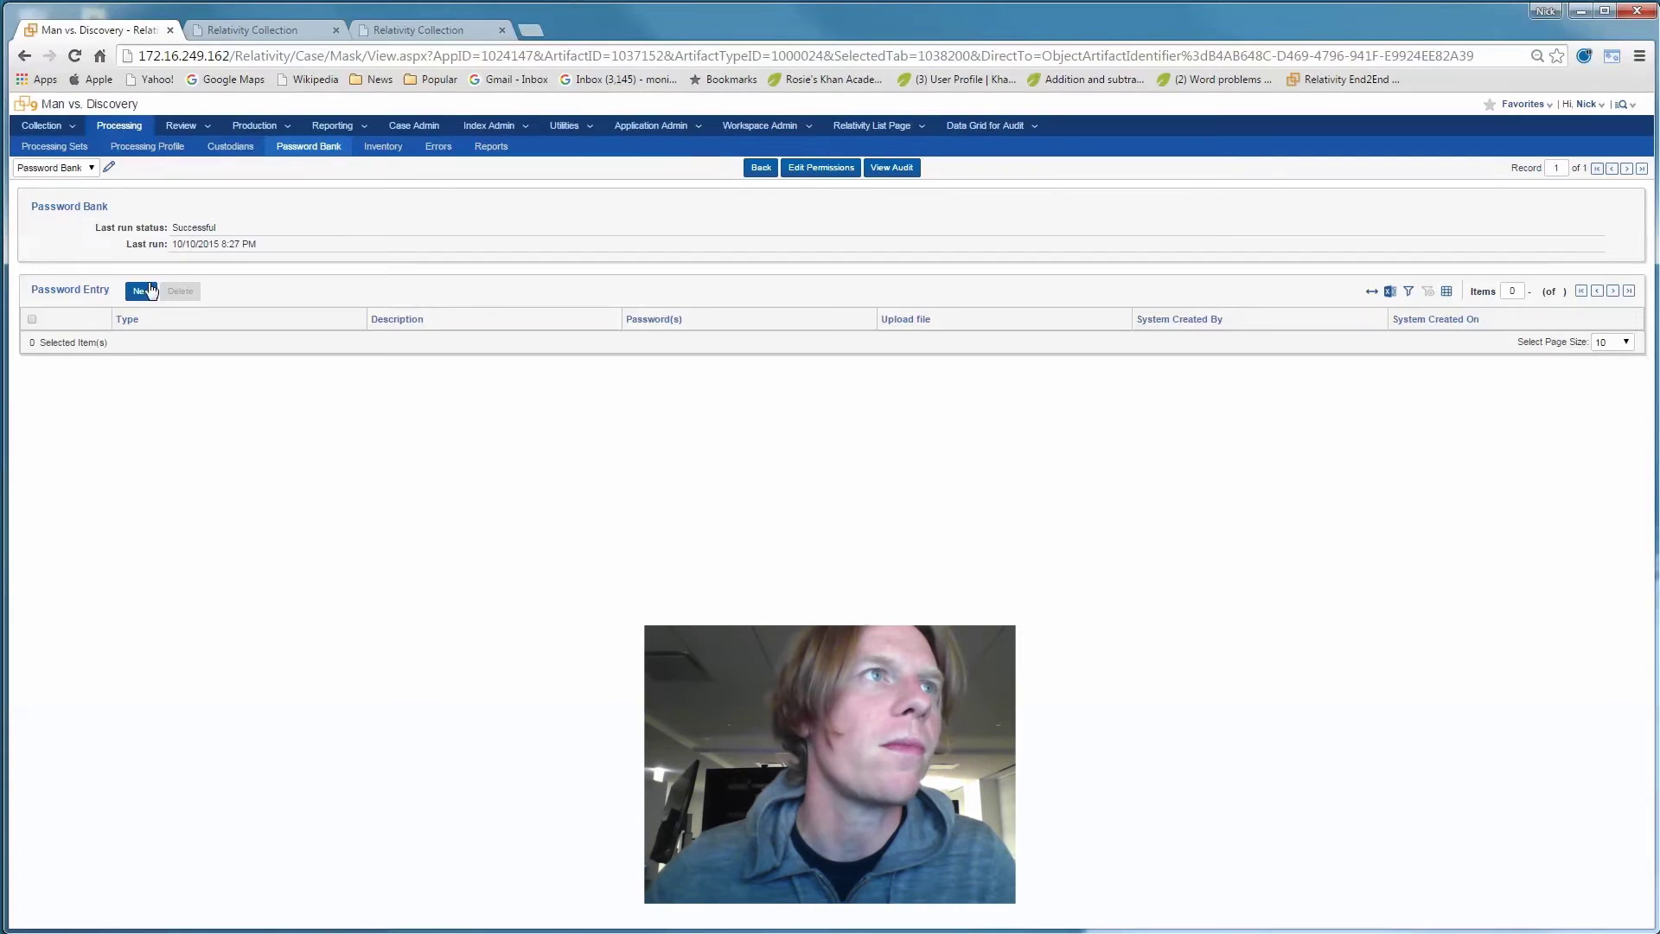
Save a Passwords-type entry described 'RCC Uploads' holding the pasted archive password.
click(149, 290)
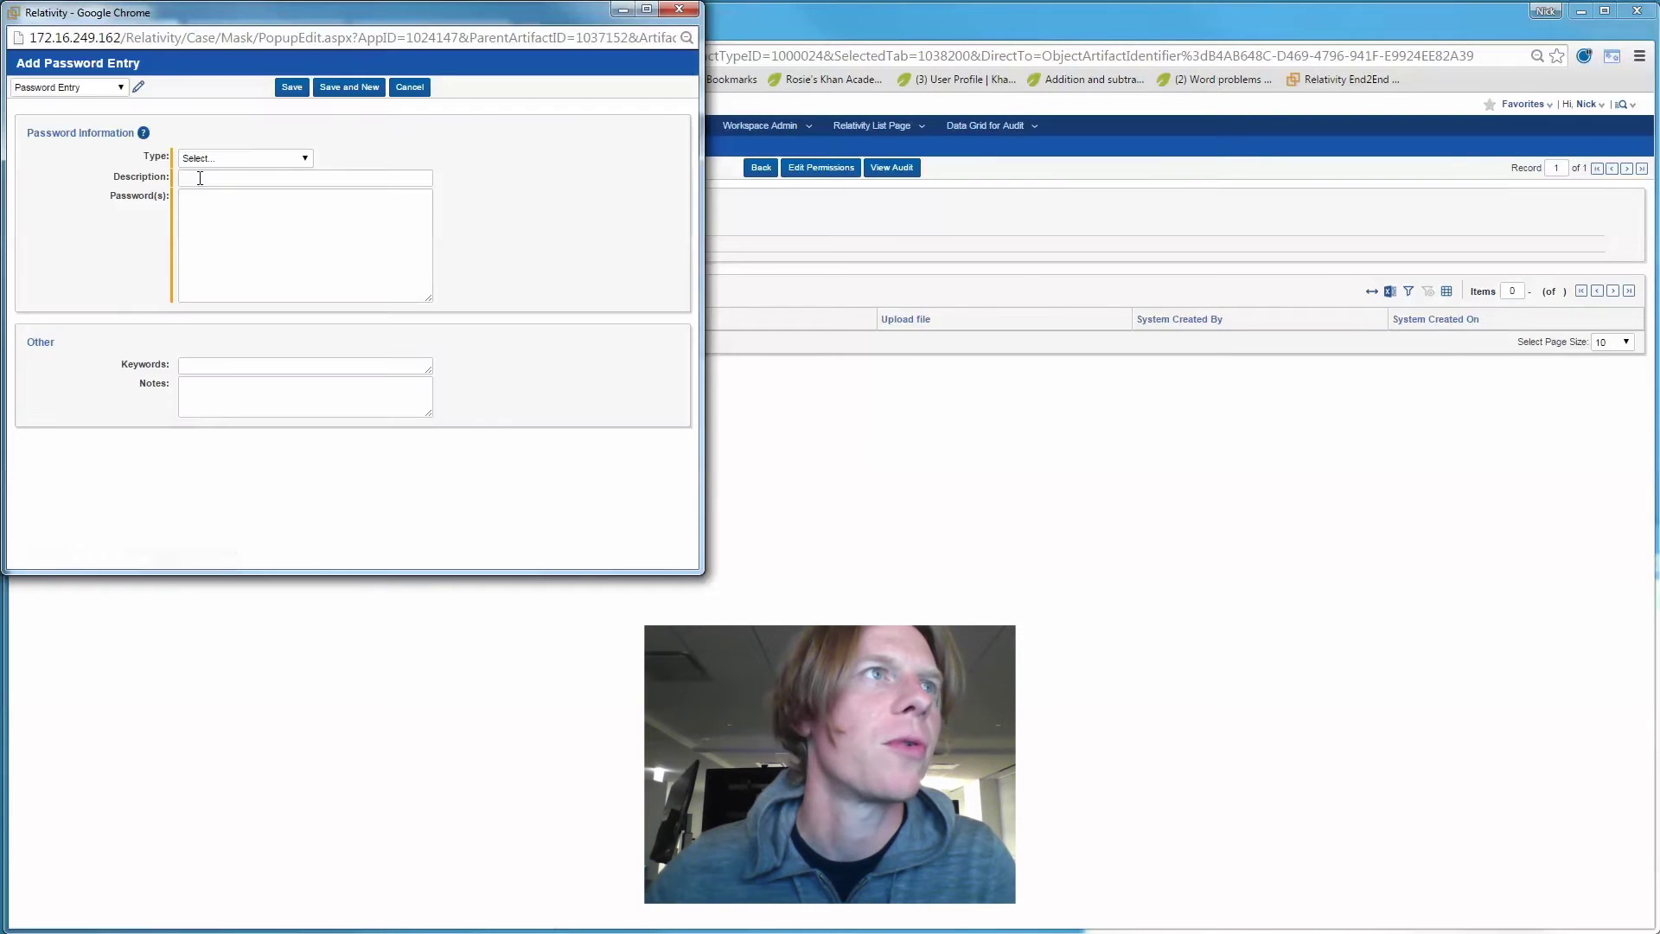
click(212, 160)
click(213, 186)
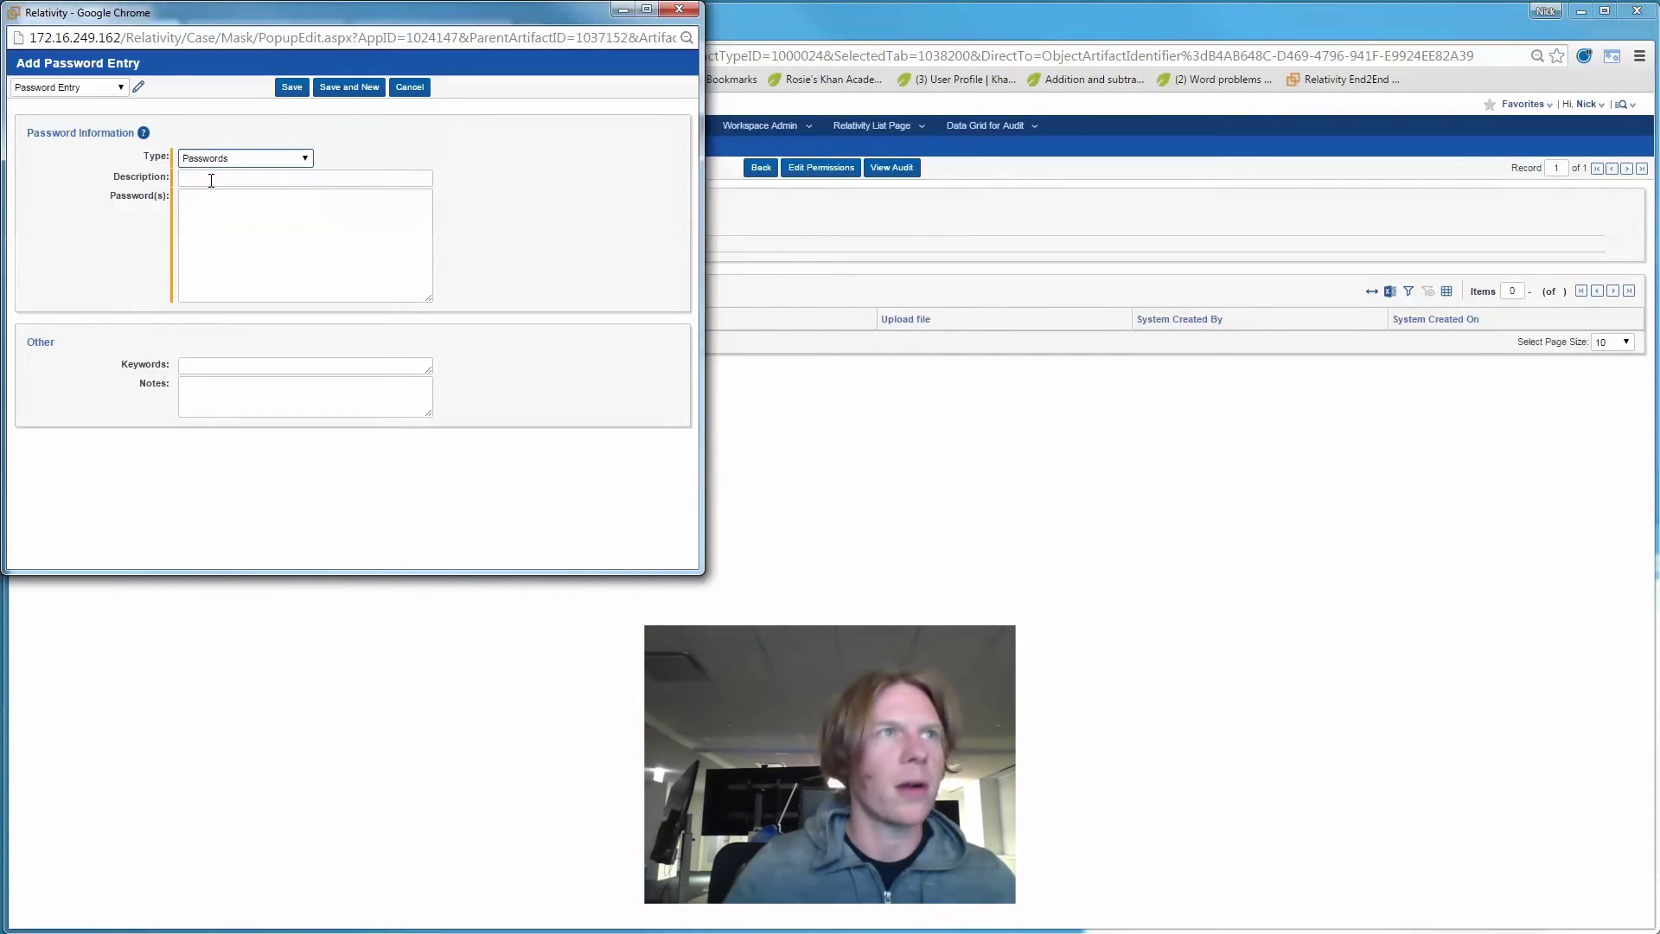
click(212, 179)
text(R)
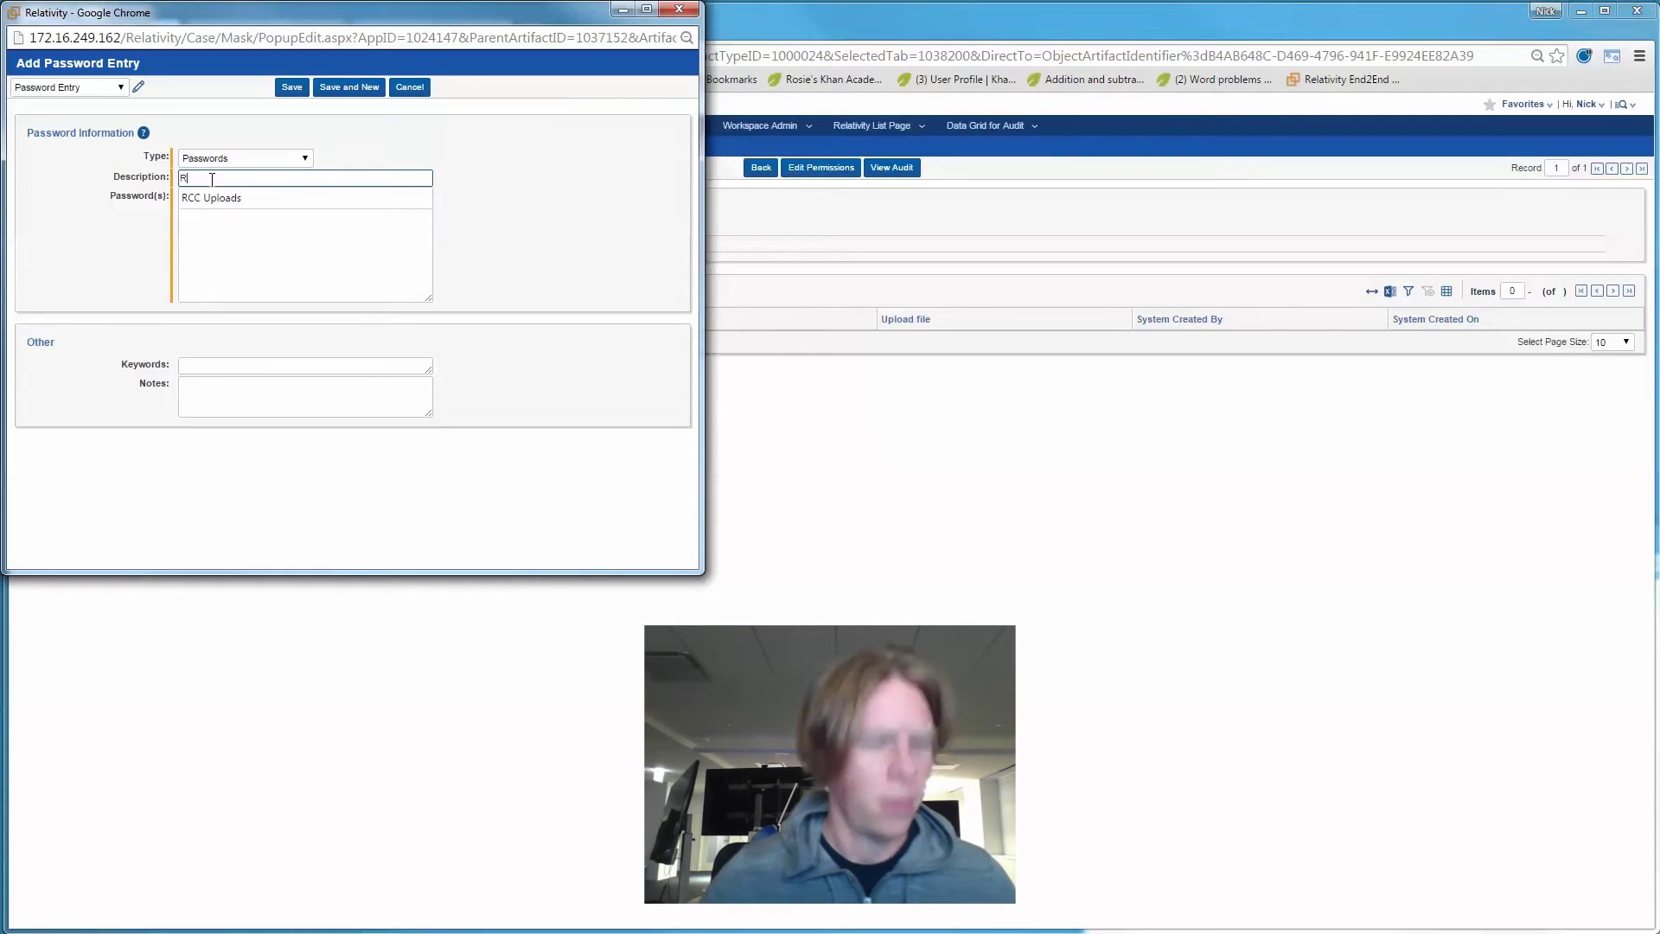
text(C)
key(Down)
key(Tab)
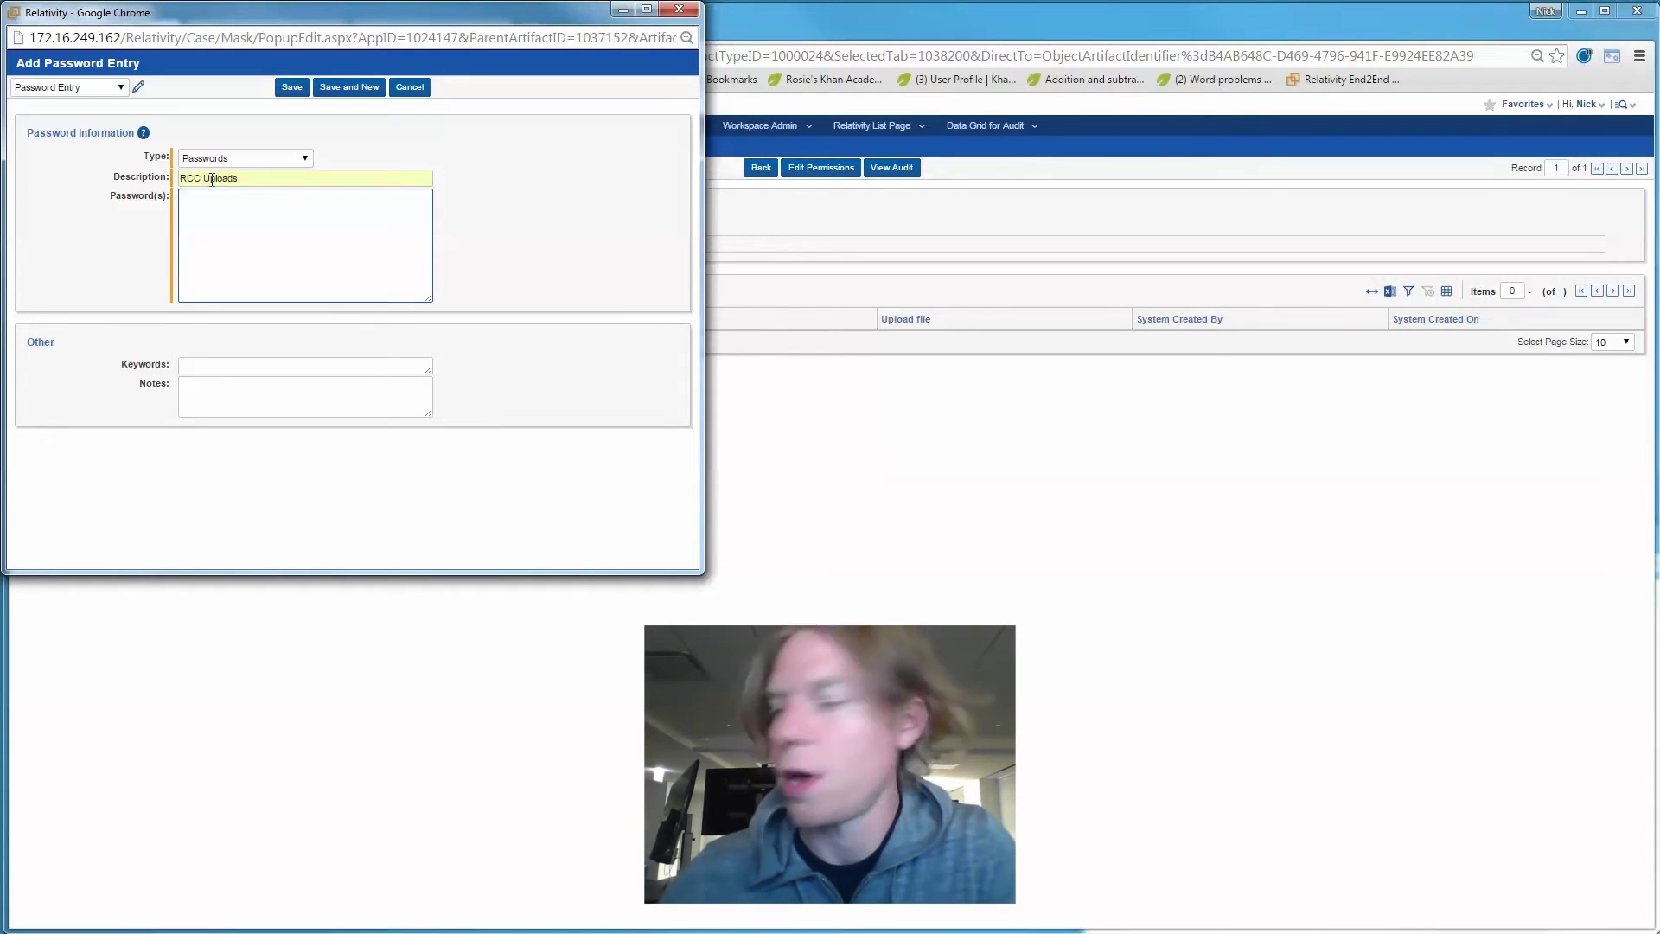
key(ctrl+v)
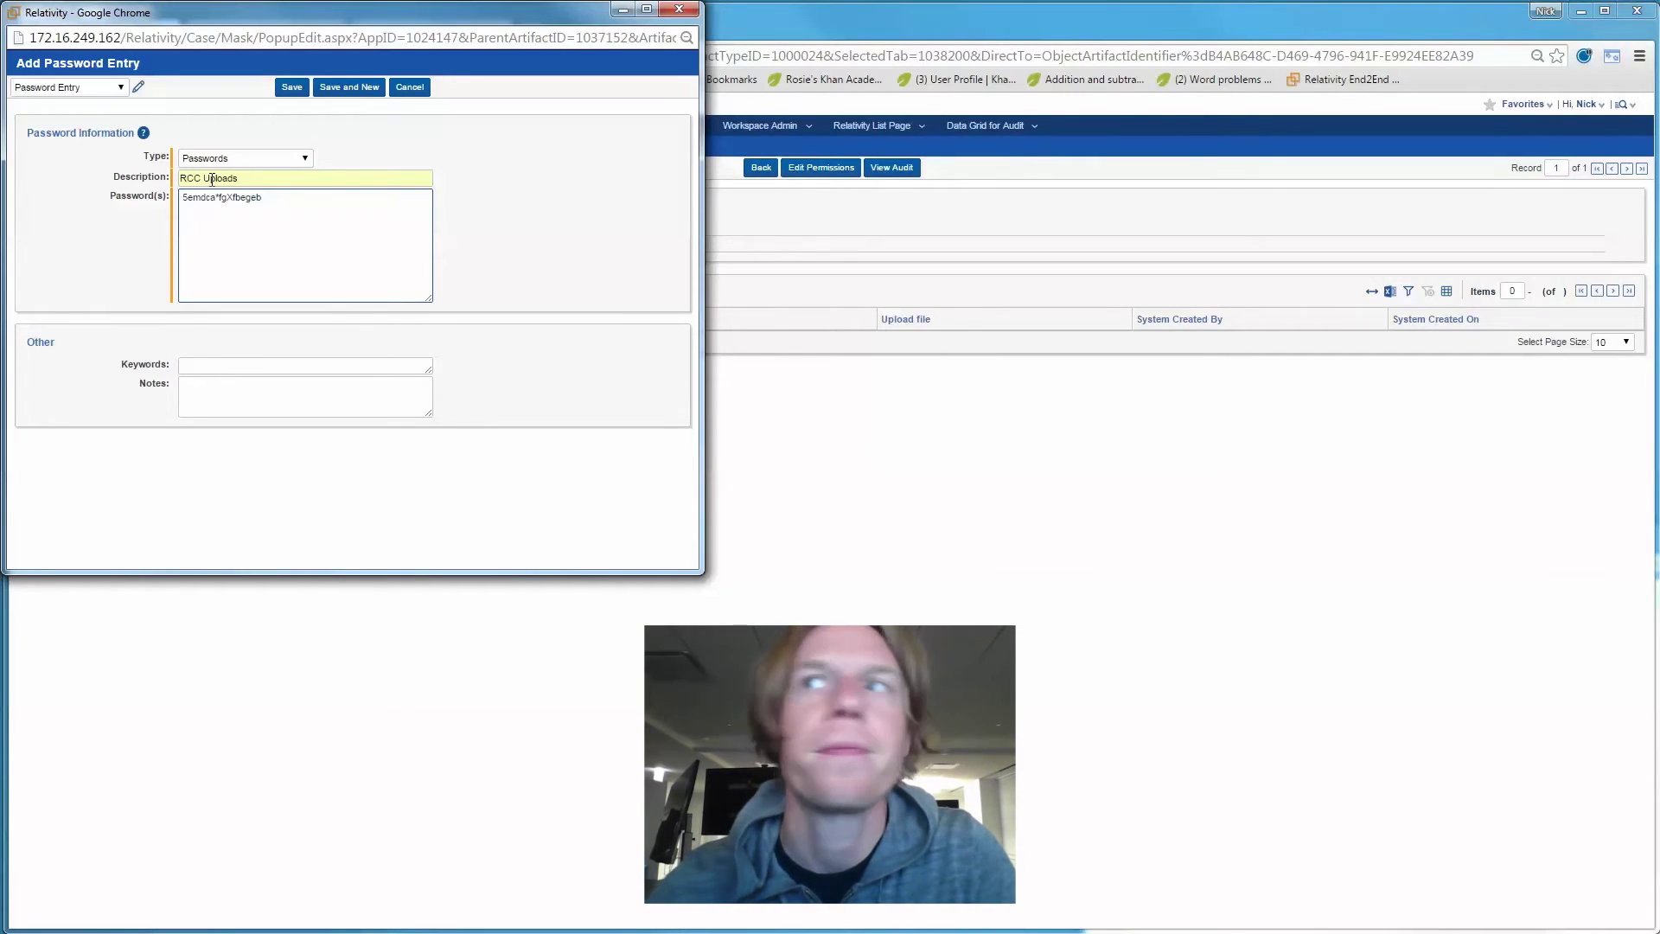
click(290, 89)
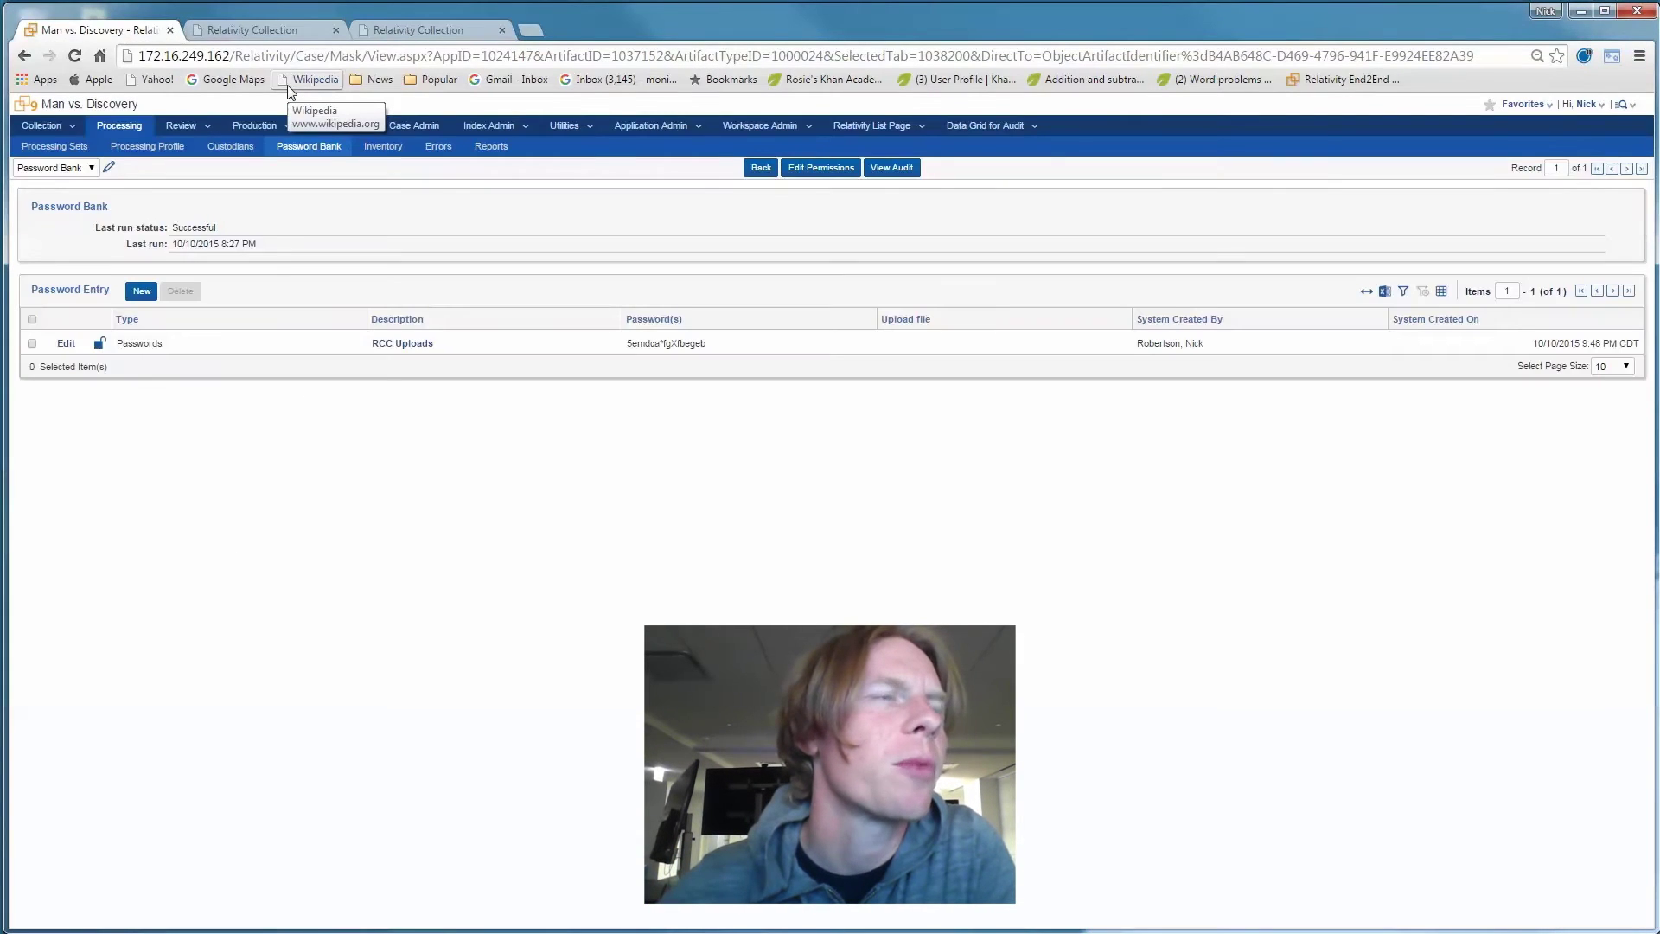
click(81, 151)
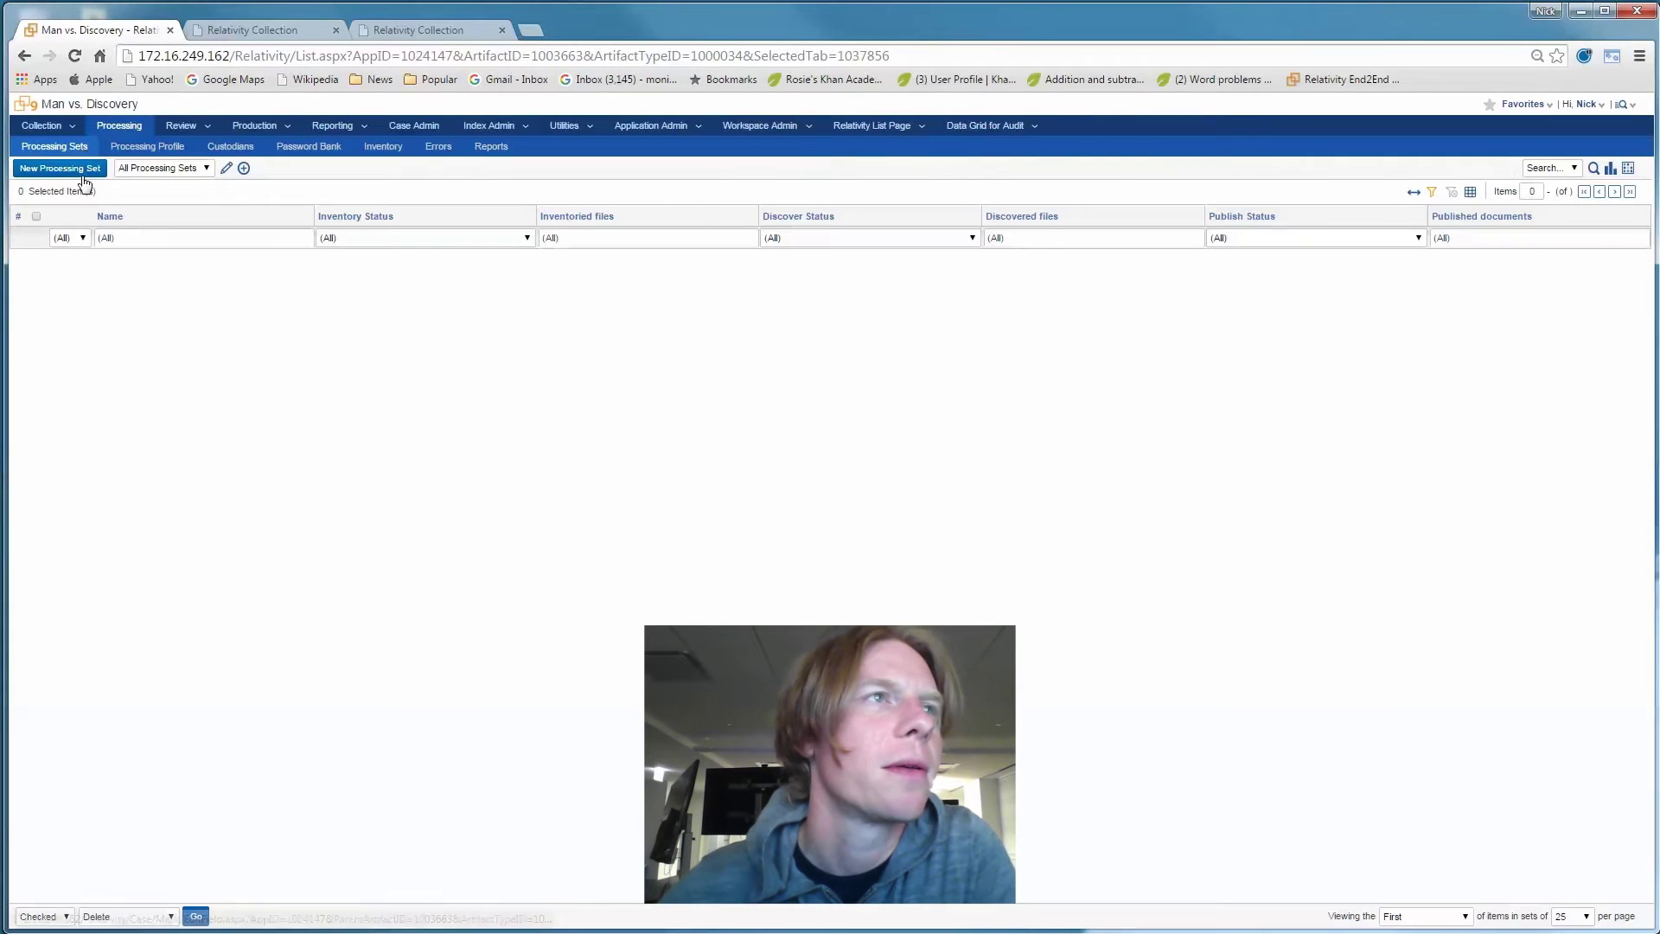
Save a new processing set with the suggested laptop name and the Default processing profile.
click(84, 172)
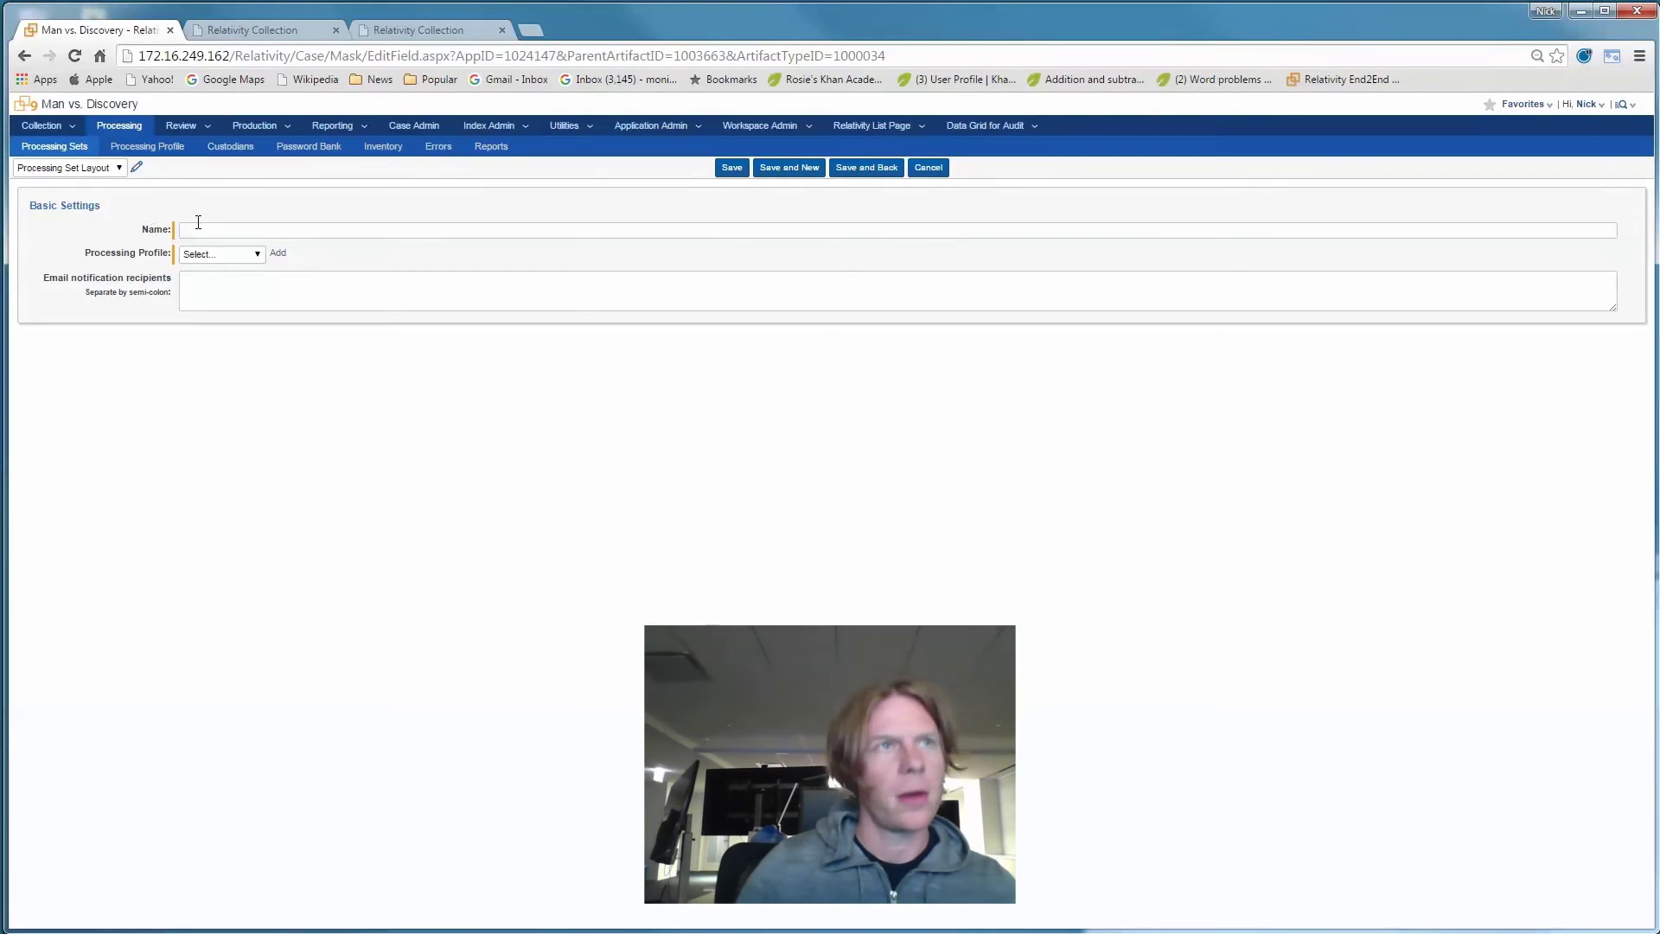
click(198, 222)
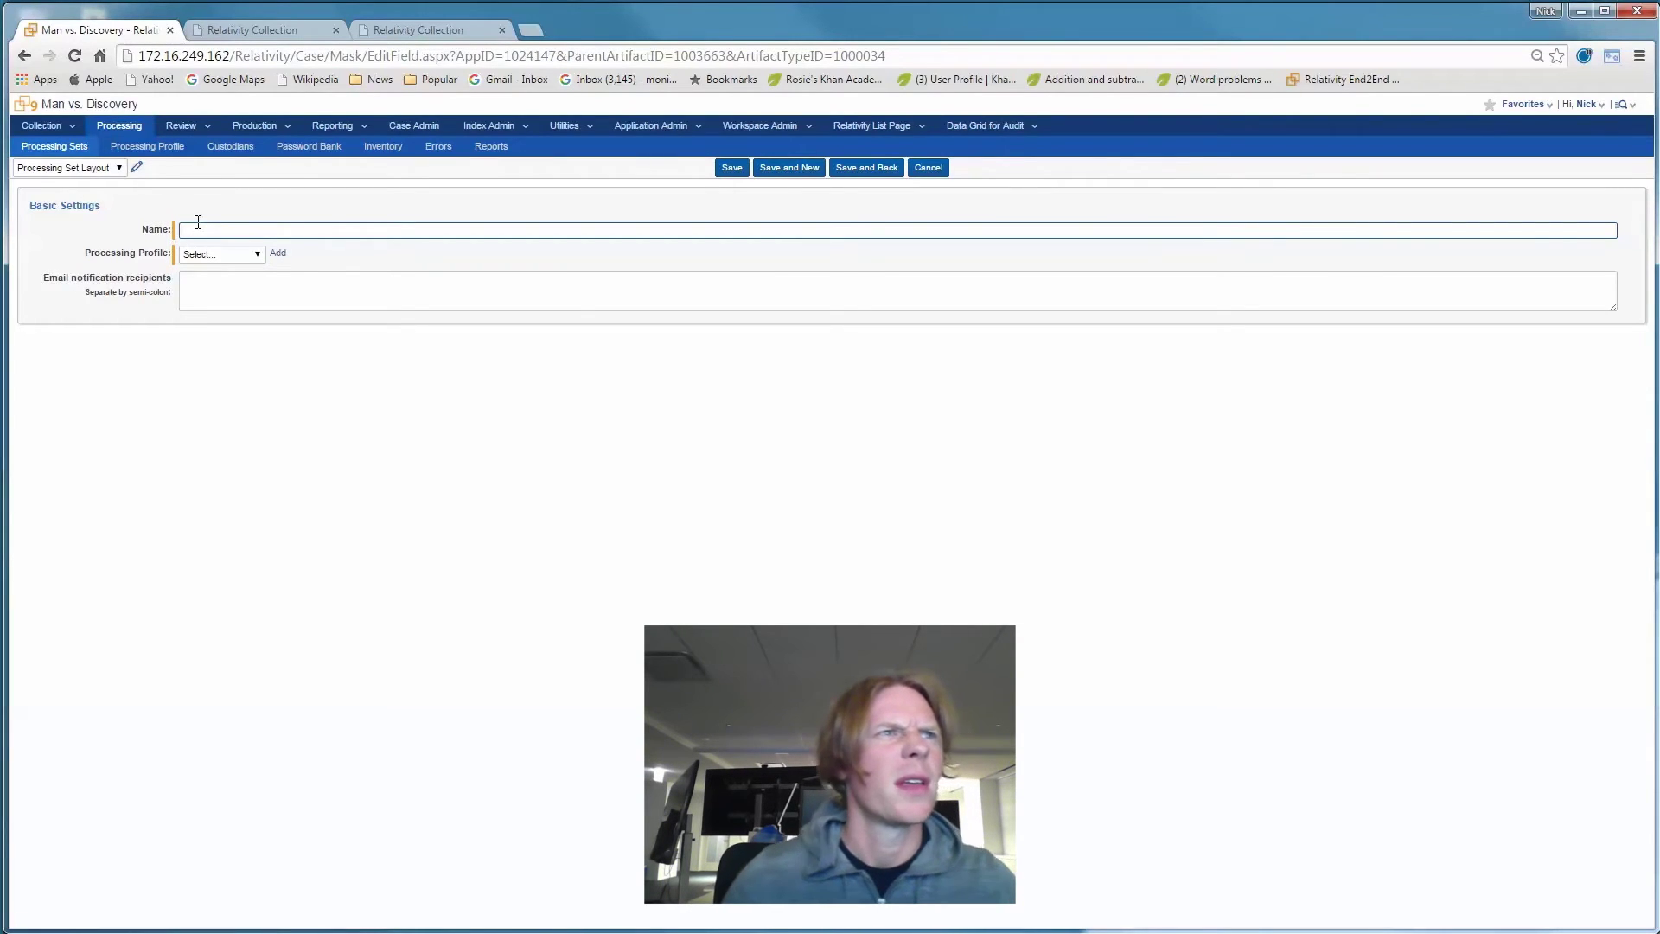
key(Down)
key(Down)
key(Return)
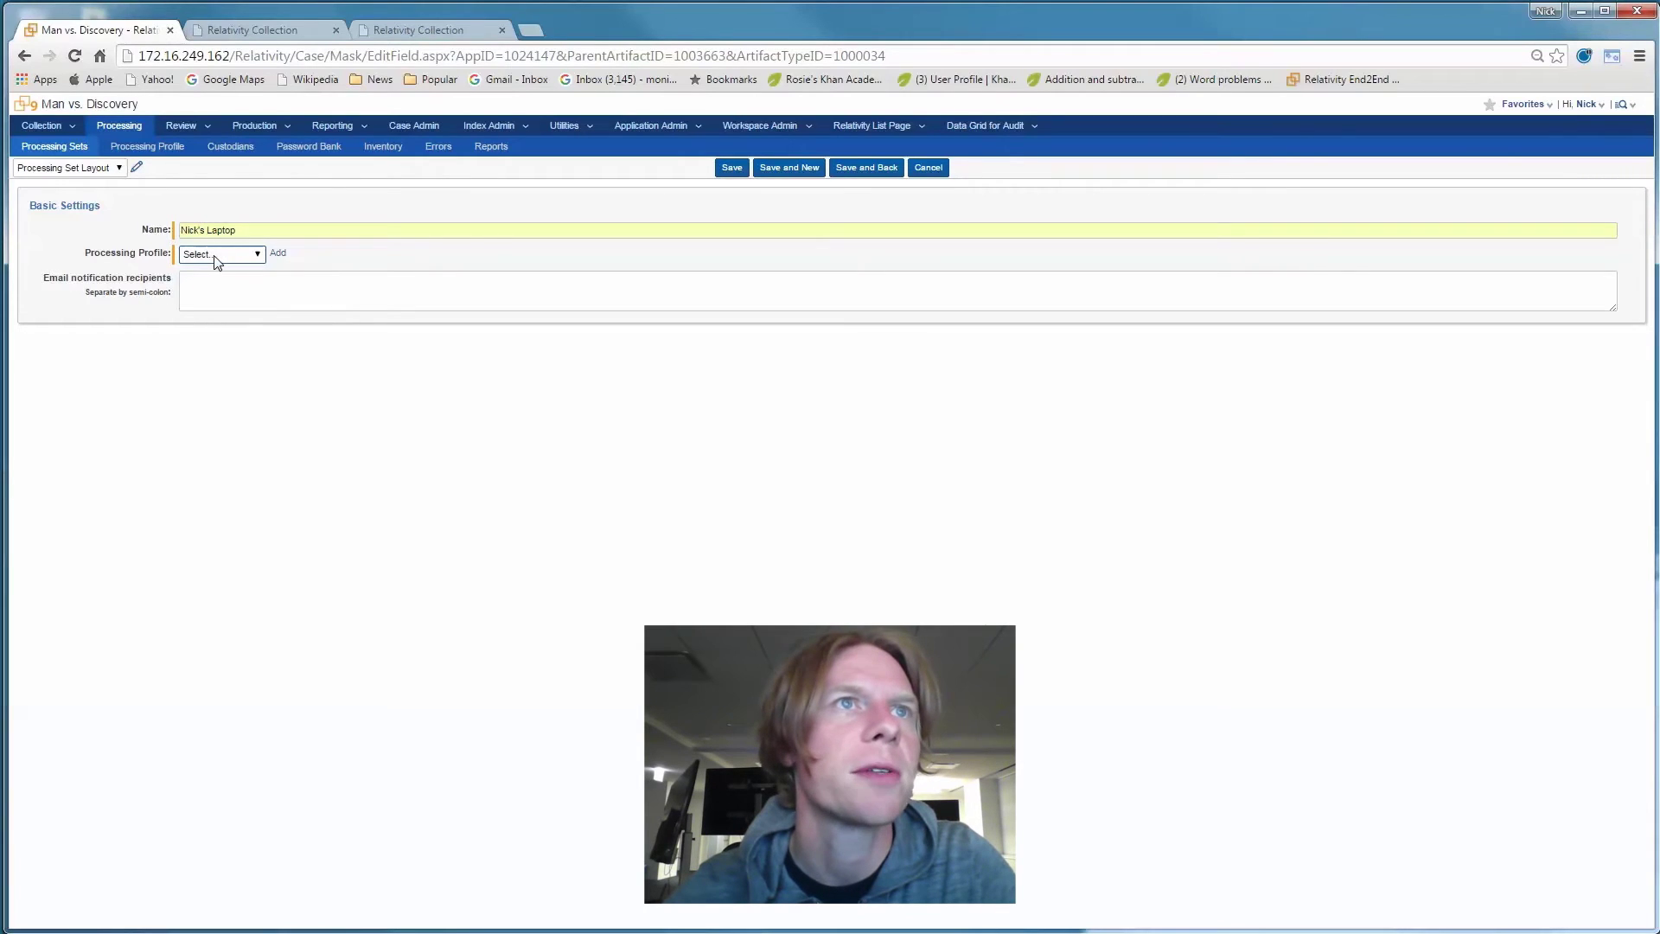
click(203, 282)
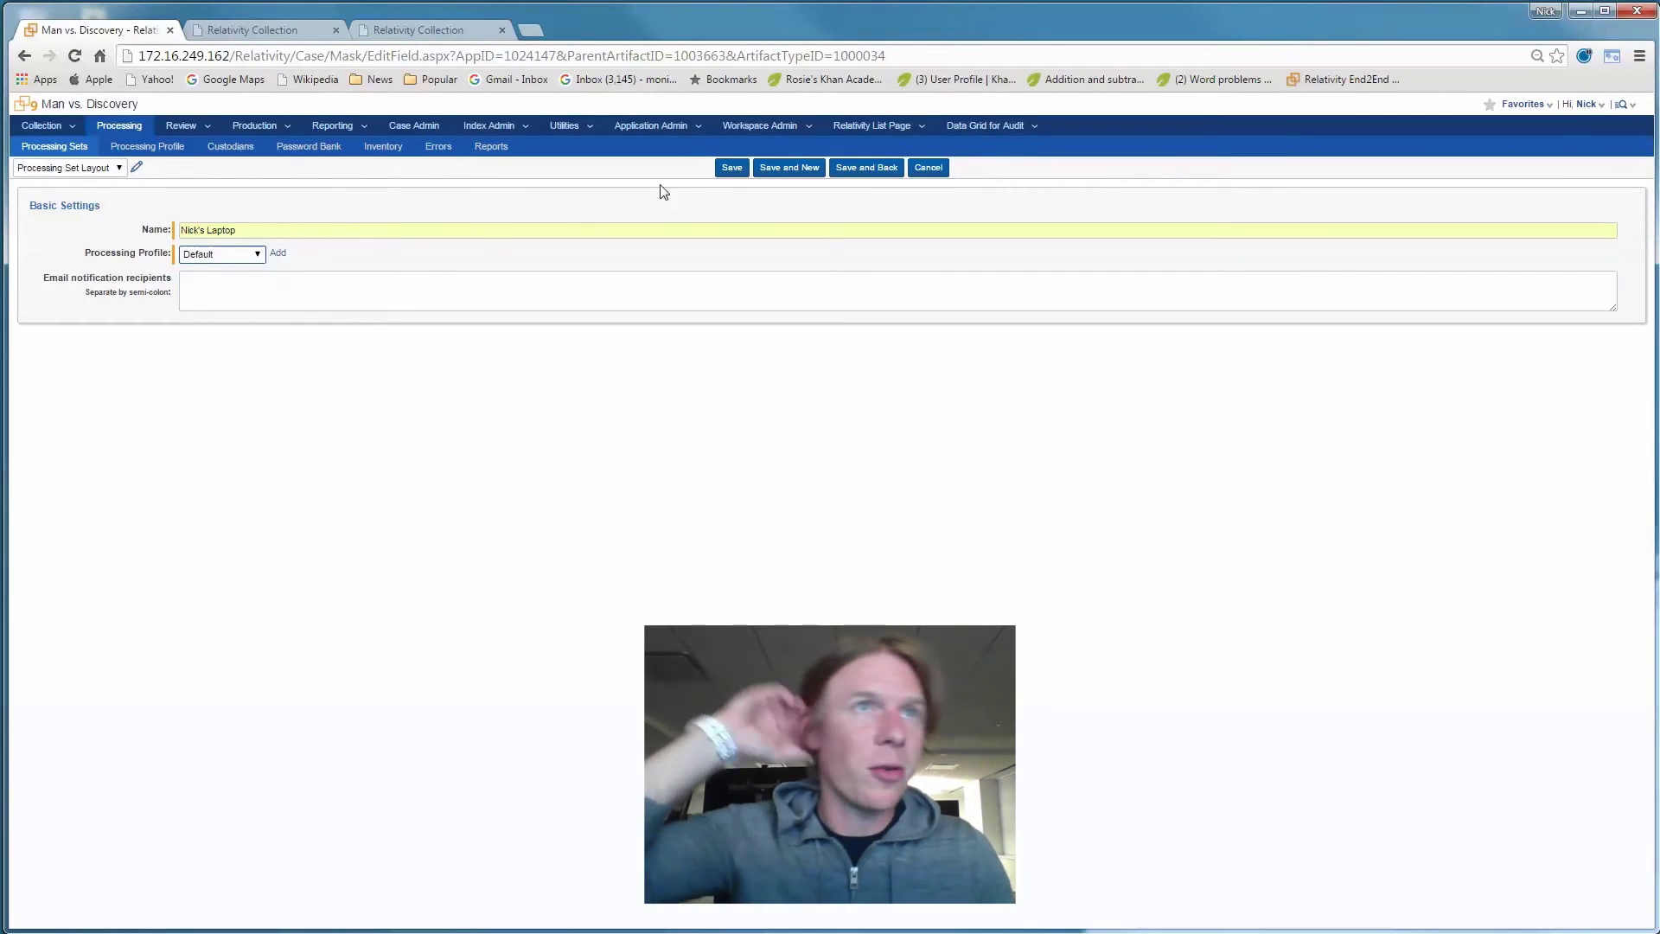
click(731, 169)
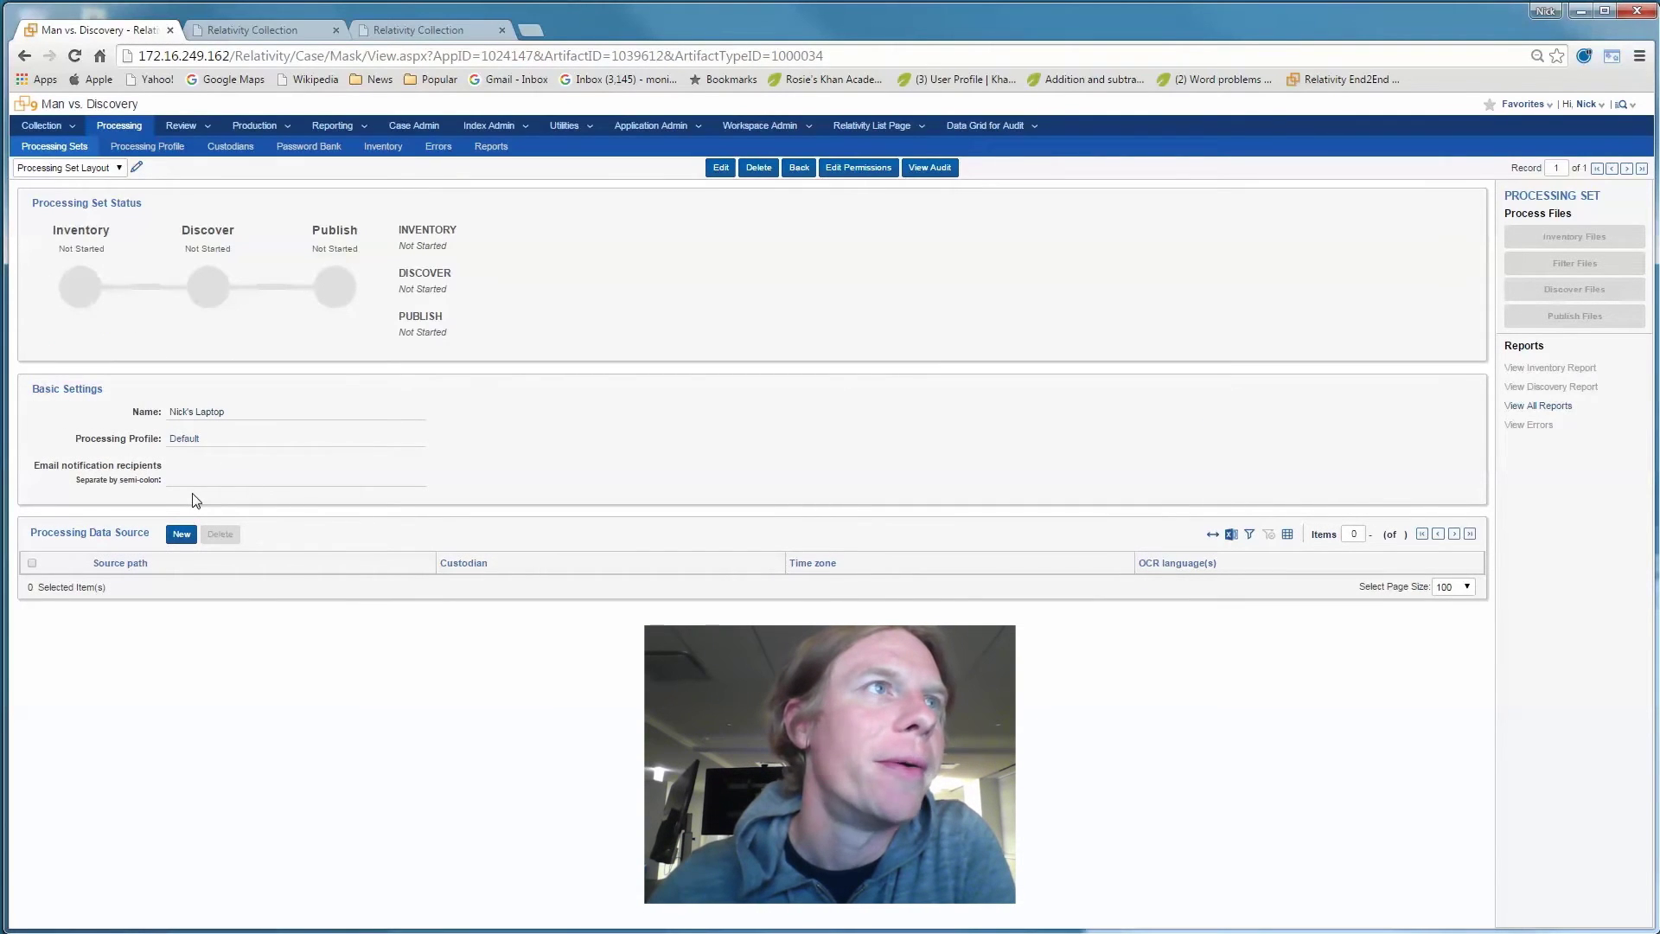
click(181, 533)
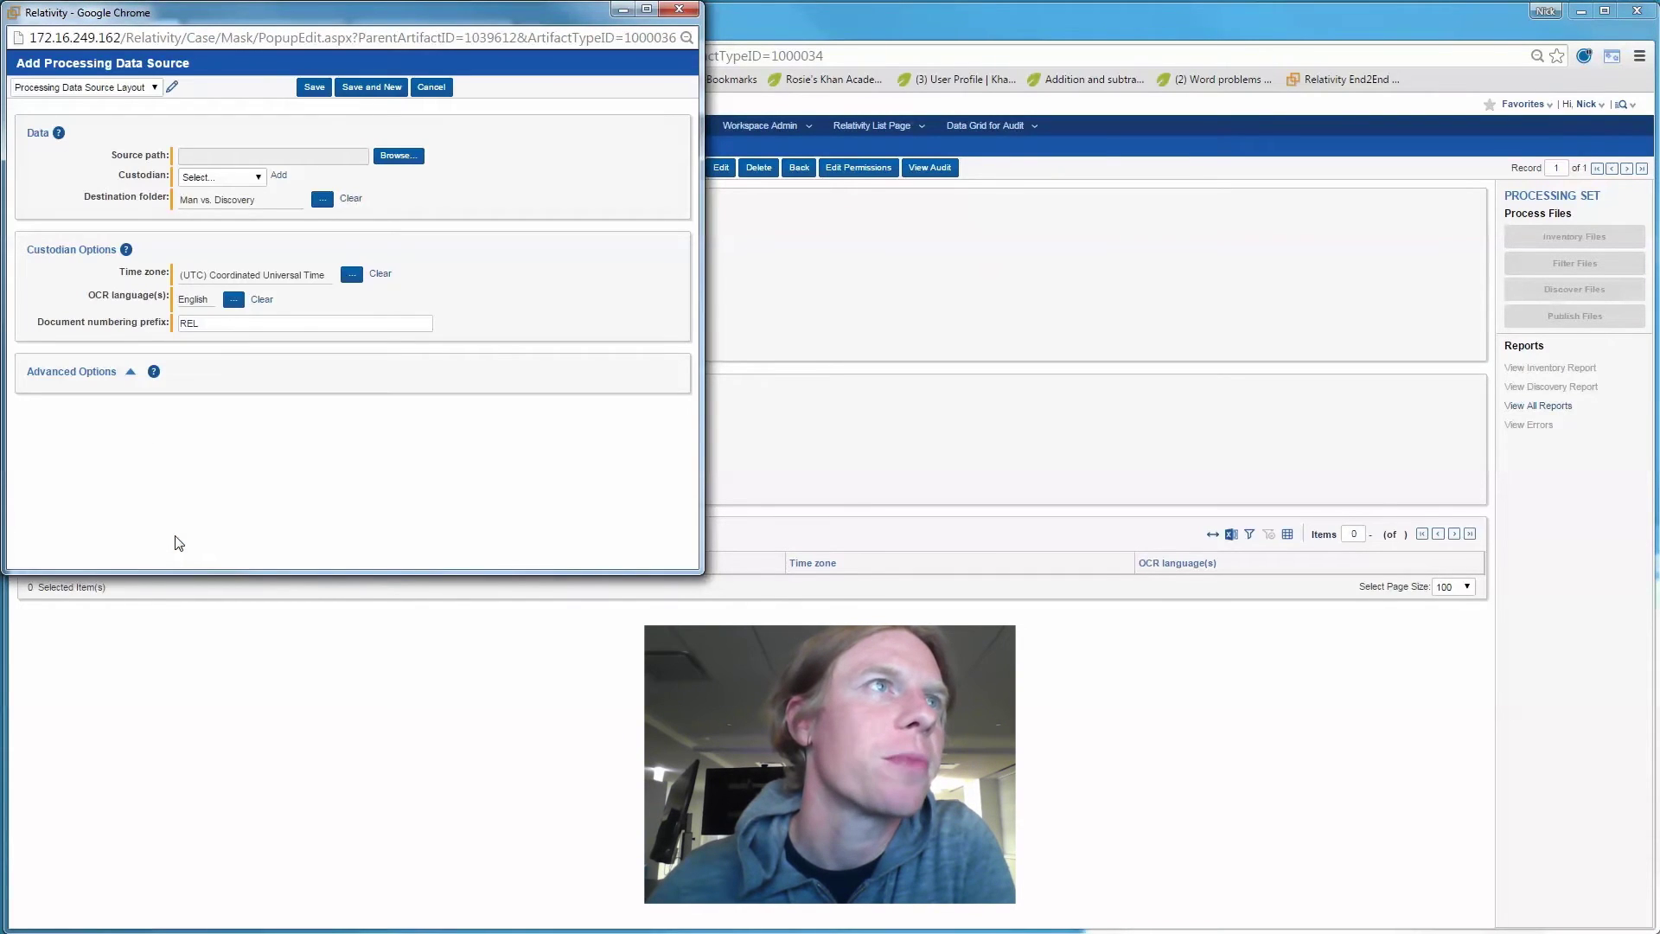
Add the RCCUploads\1024147 laptop folder as the data source and start file discovery.
click(389, 158)
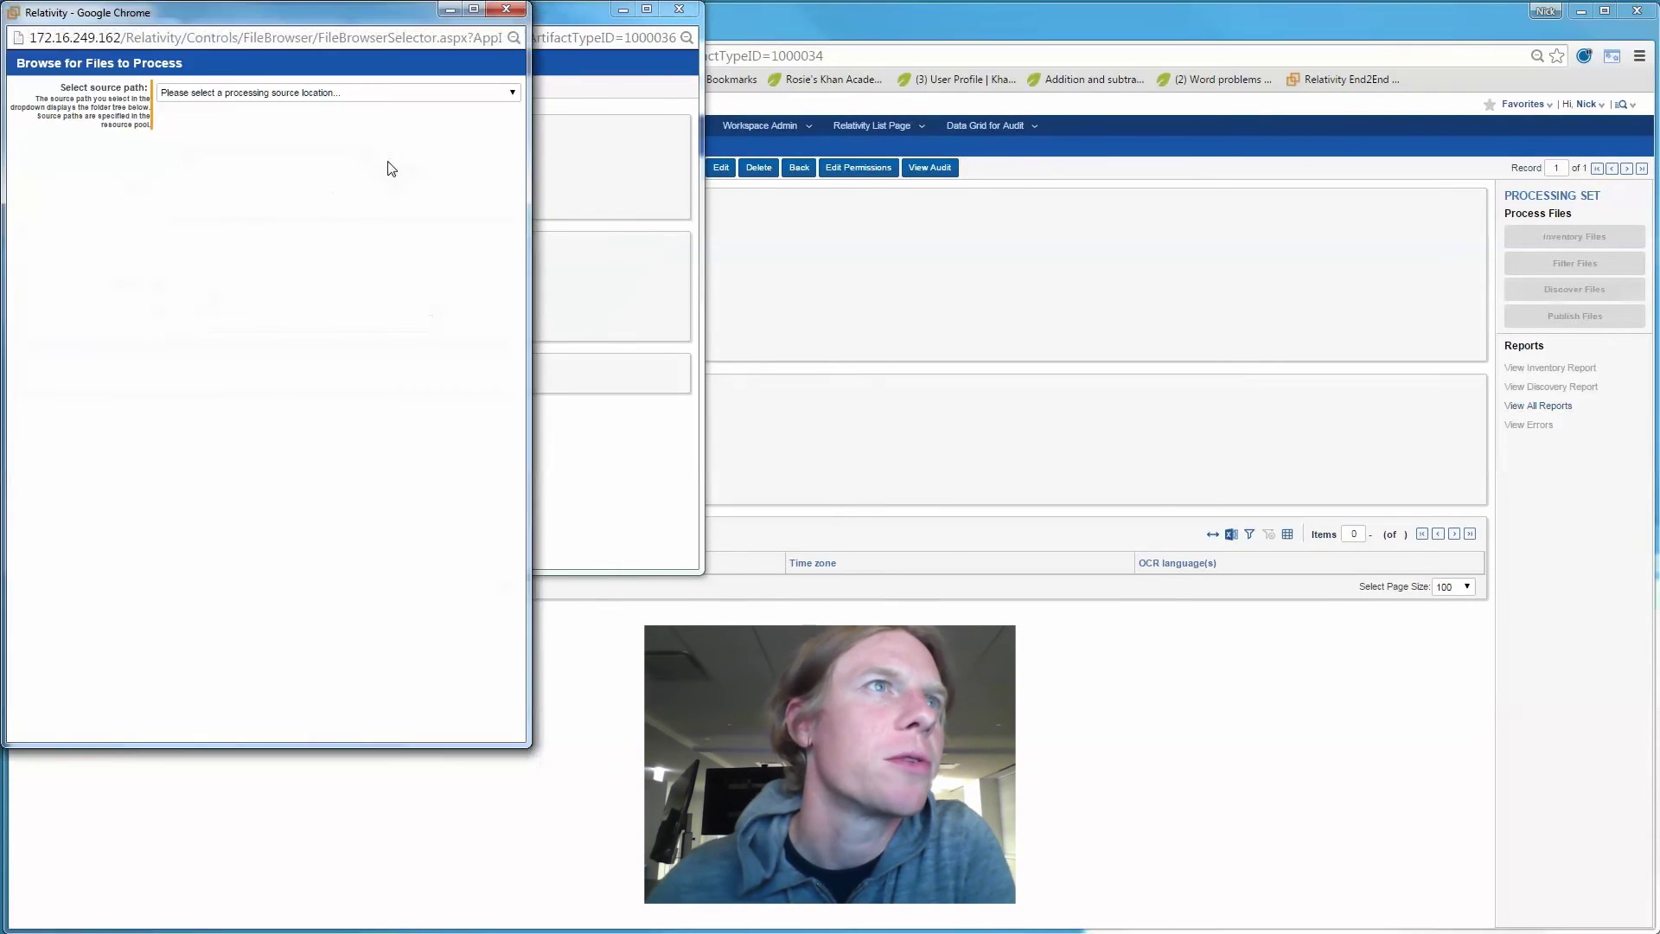
click(363, 93)
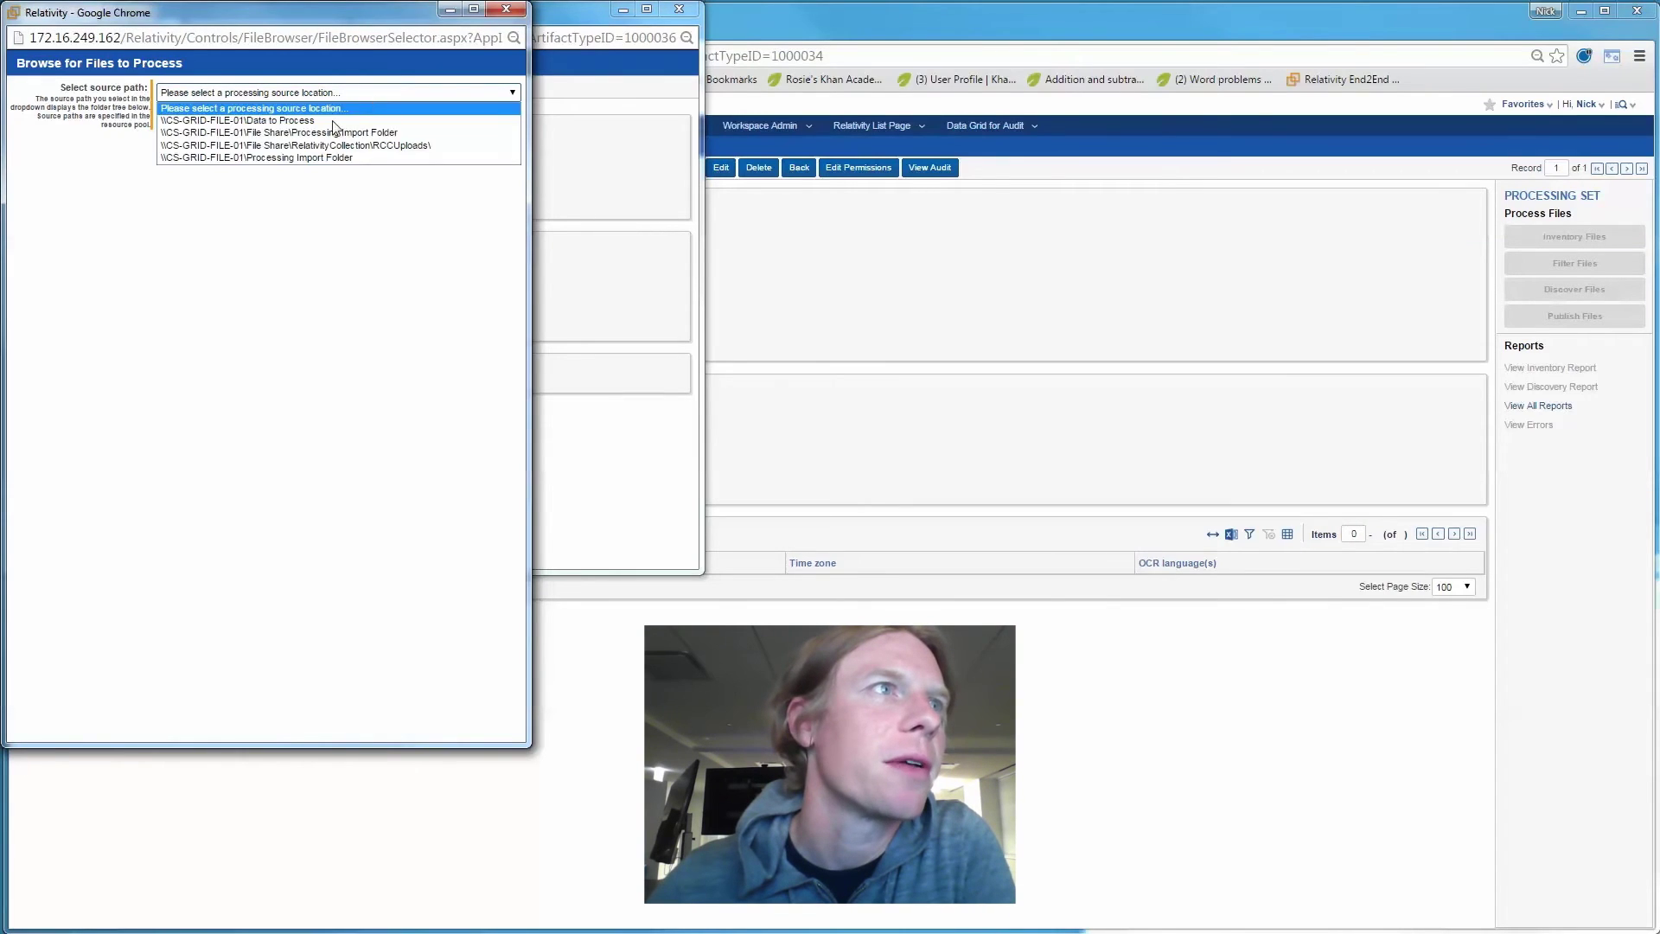
click(330, 147)
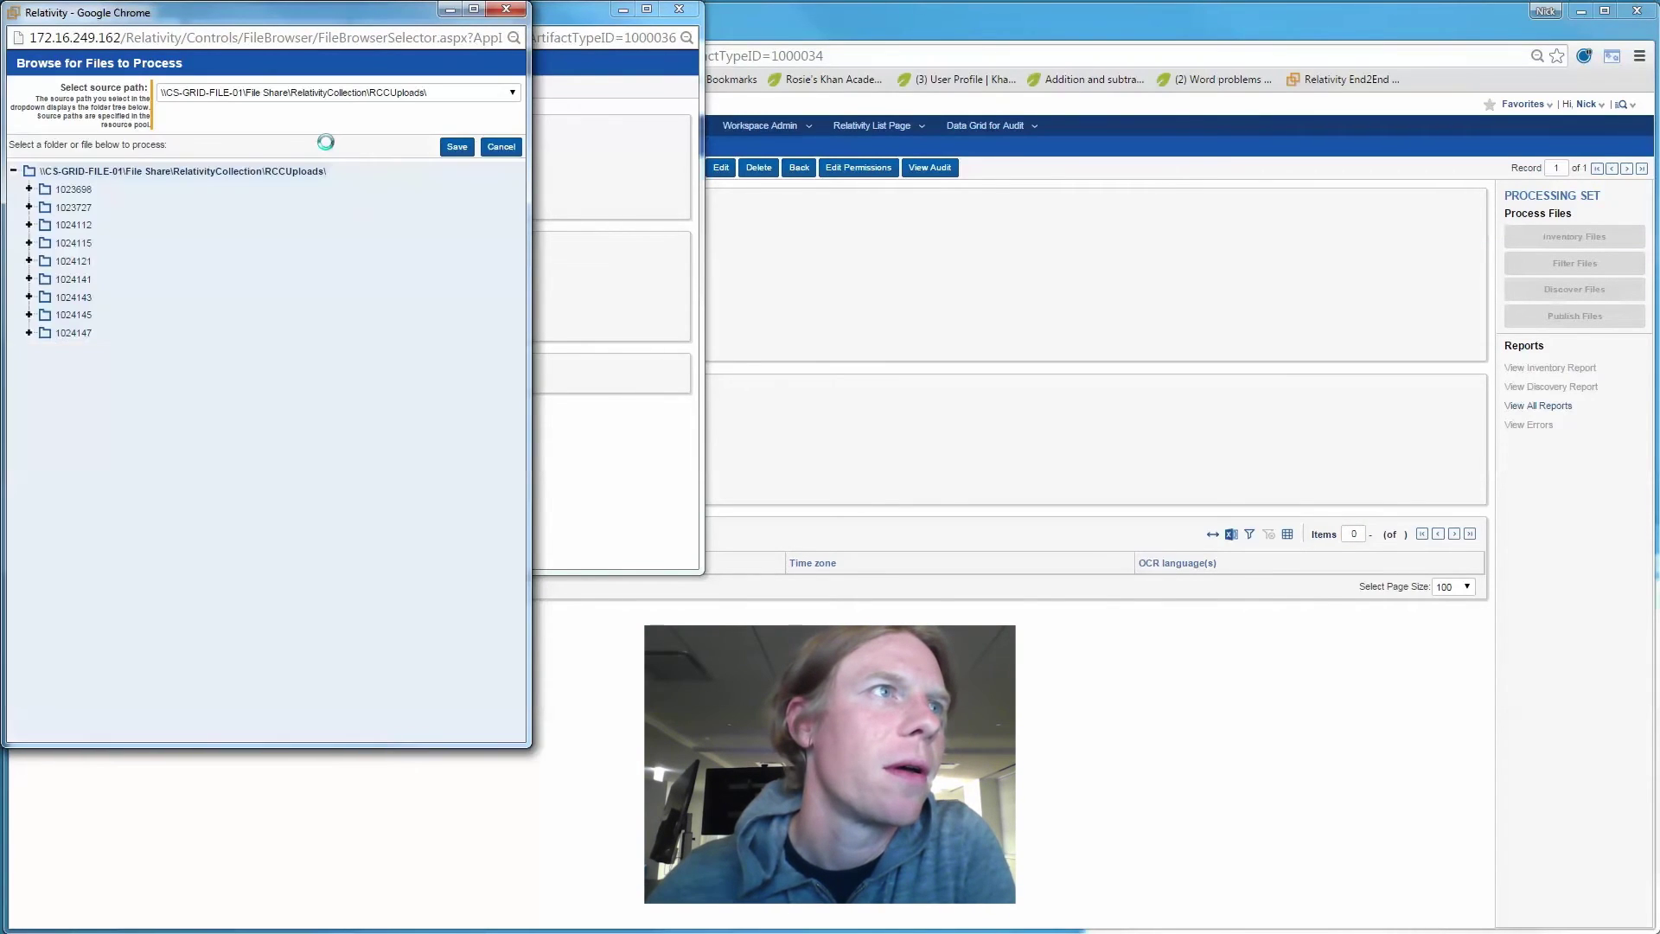
click(29, 333)
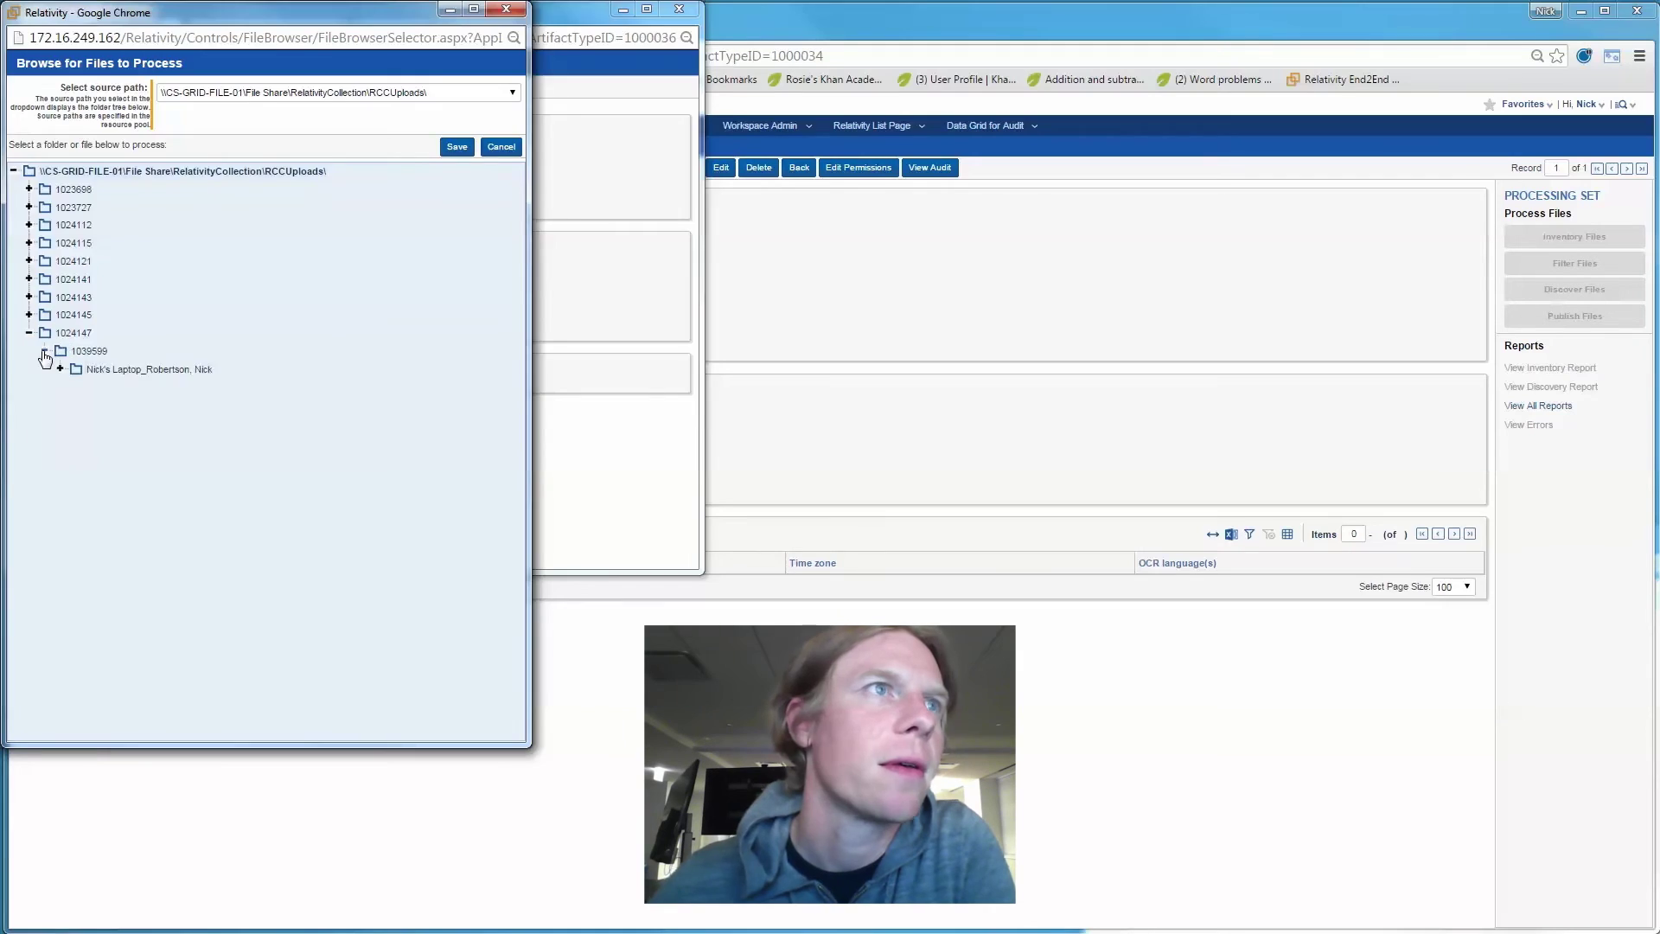
click(89, 350)
click(456, 146)
click(306, 85)
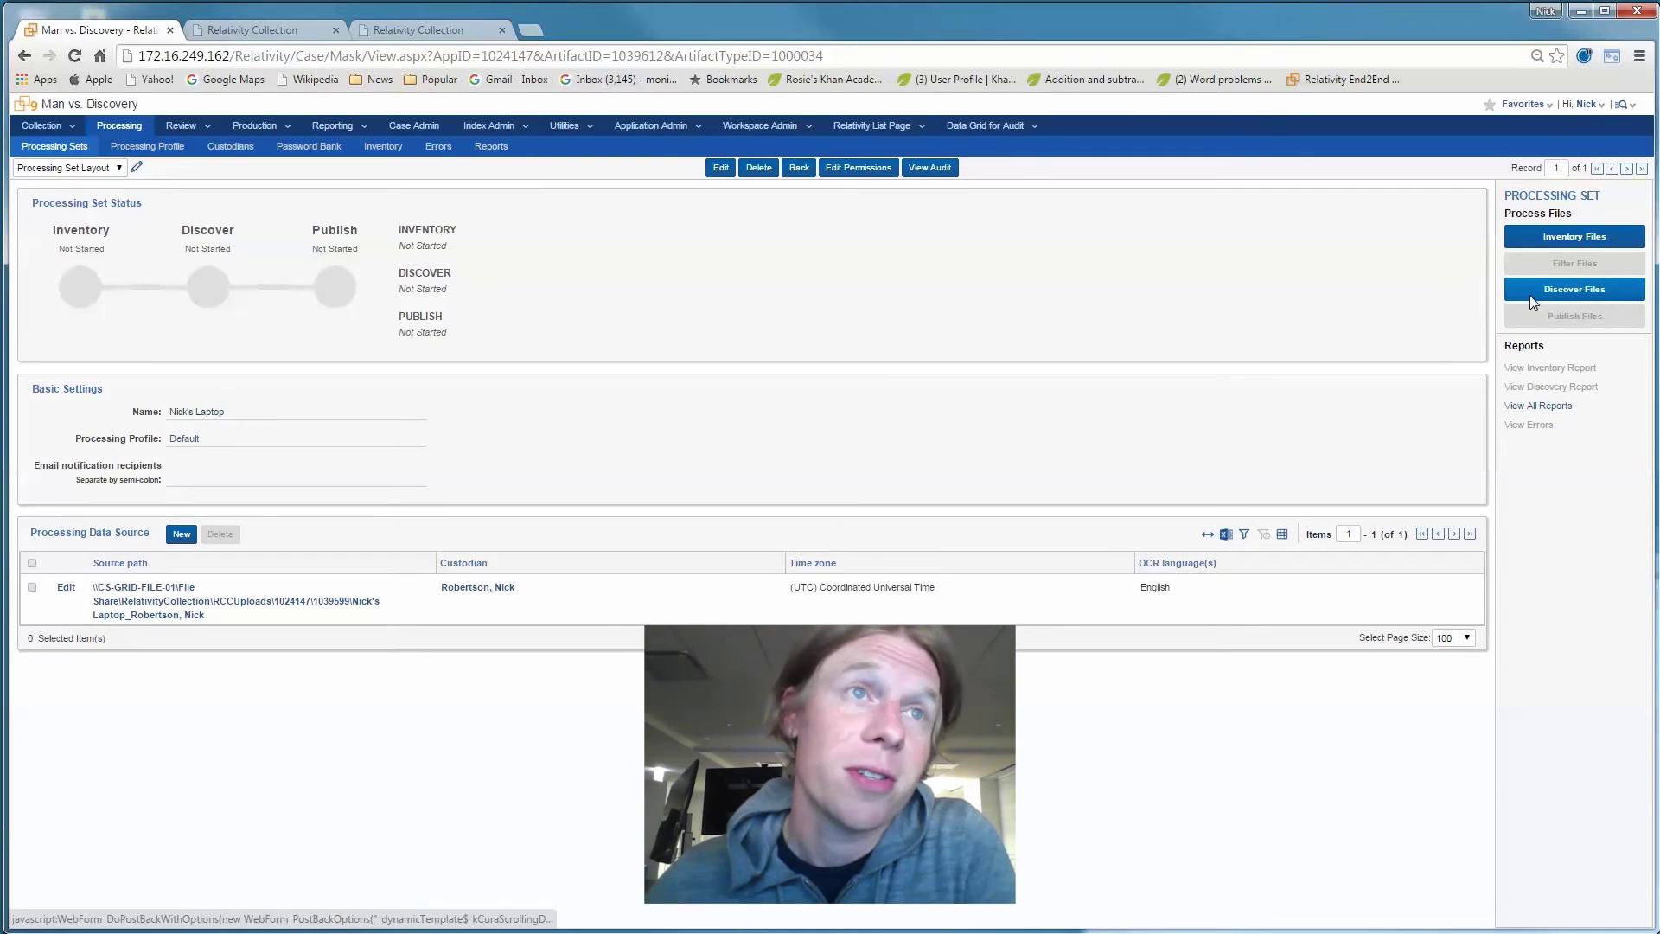
click(1532, 299)
click(908, 613)
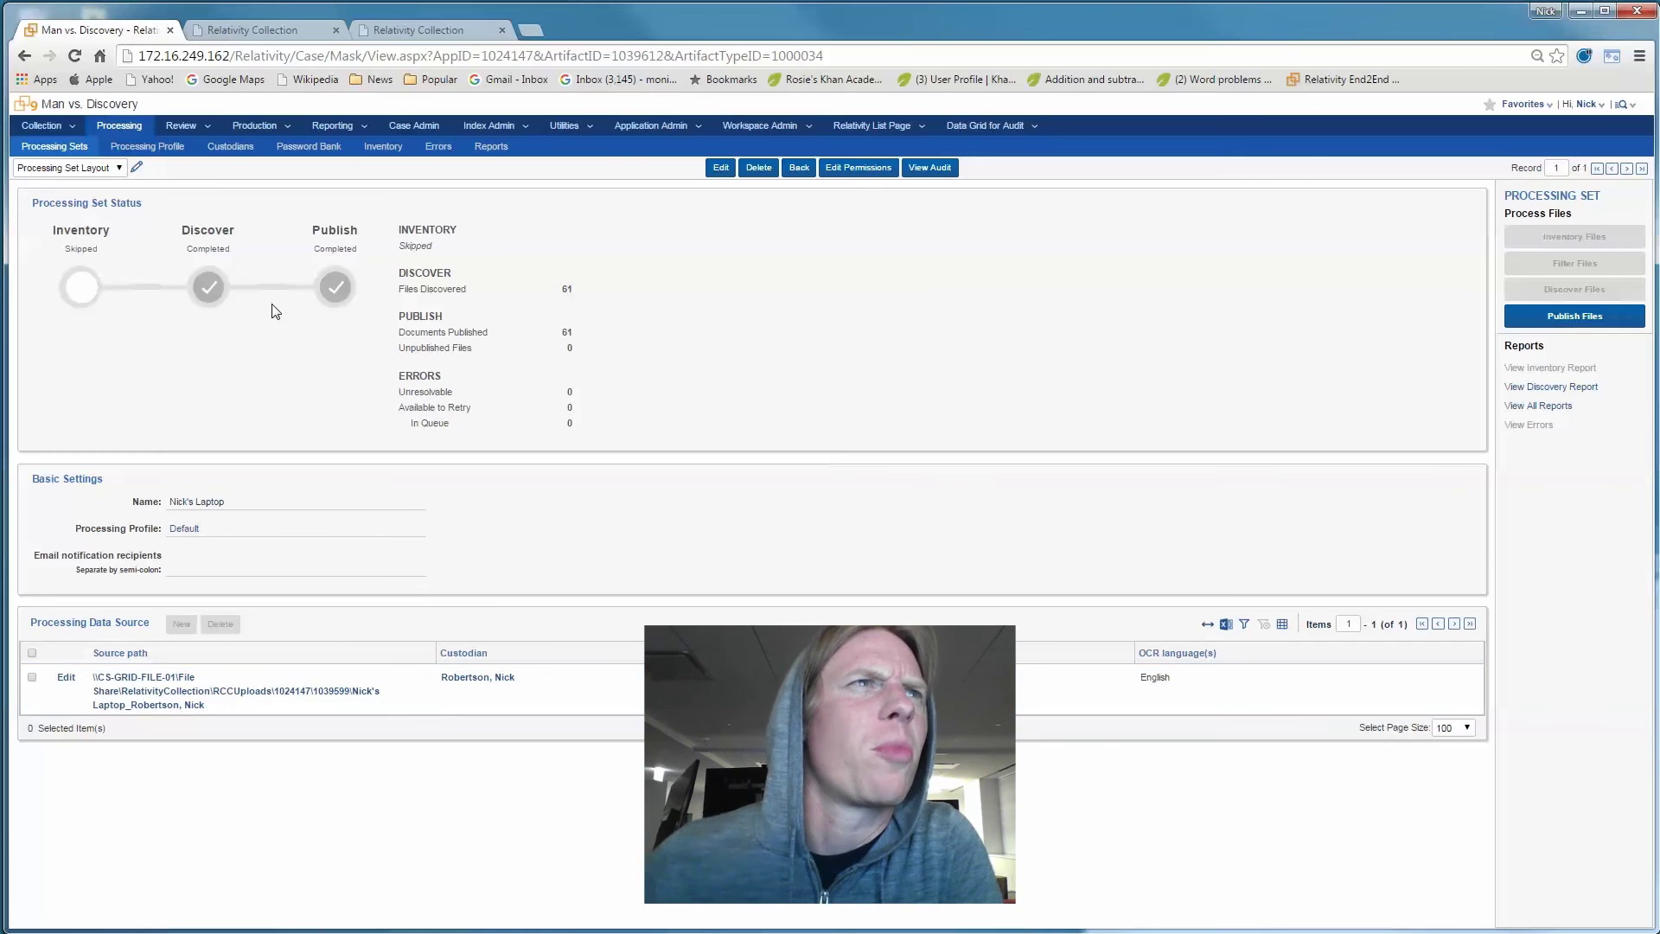
Open Review Documents, switch to keyword search, and start typing 'proc' as the search term.
mouse_move(211, 129)
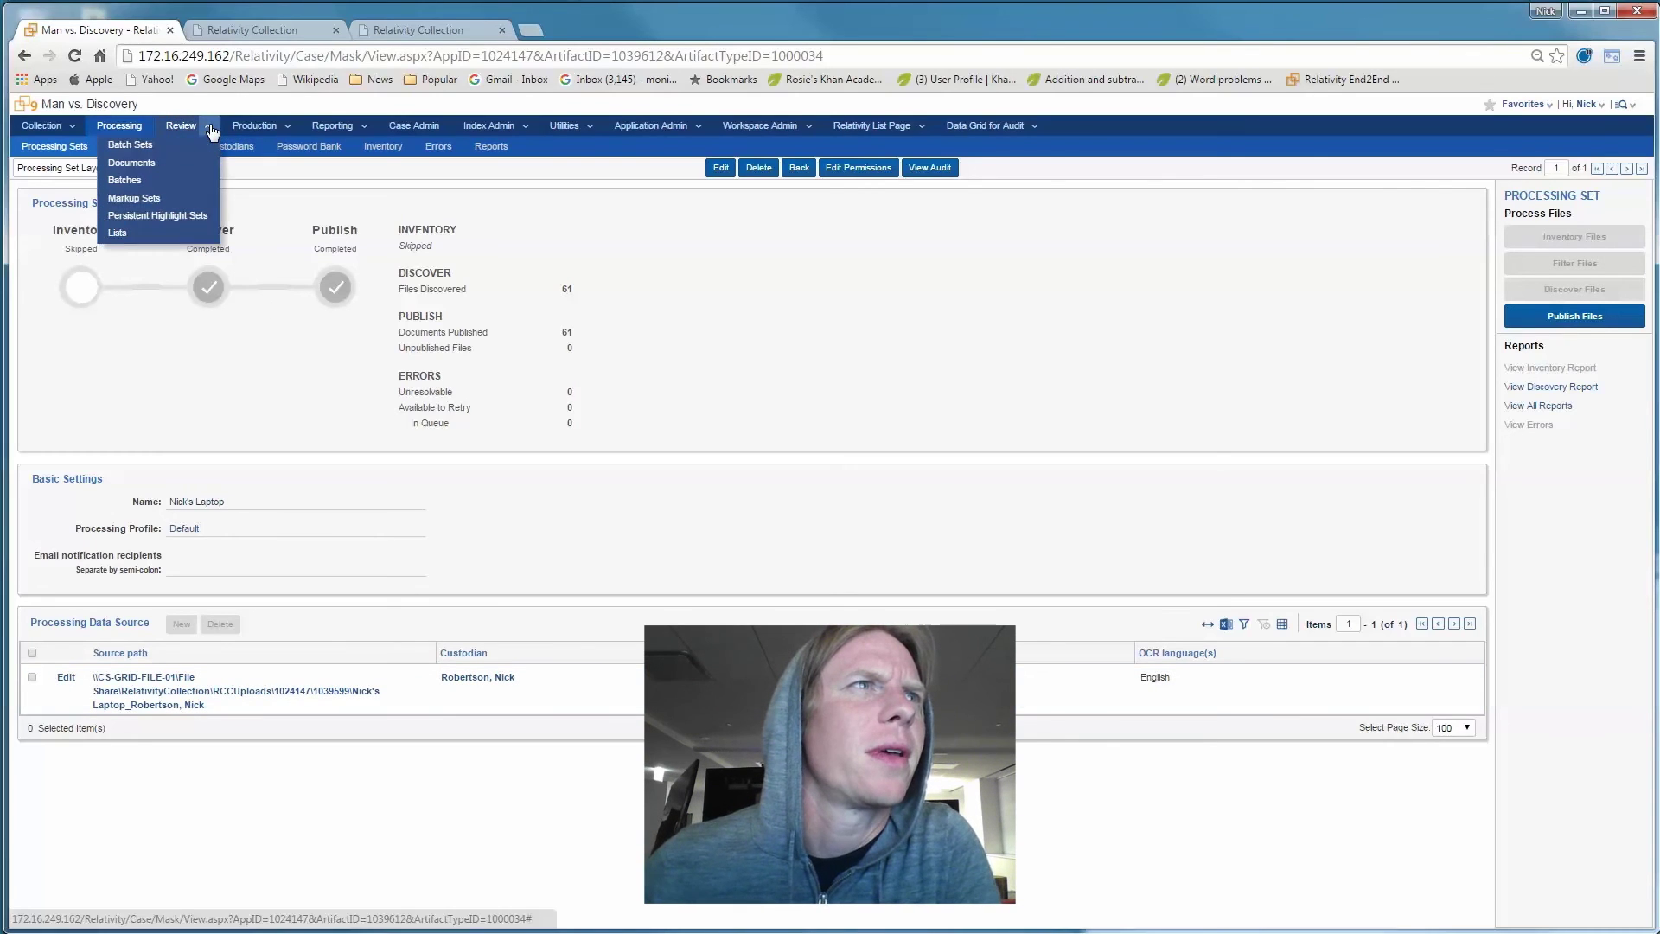
click(154, 161)
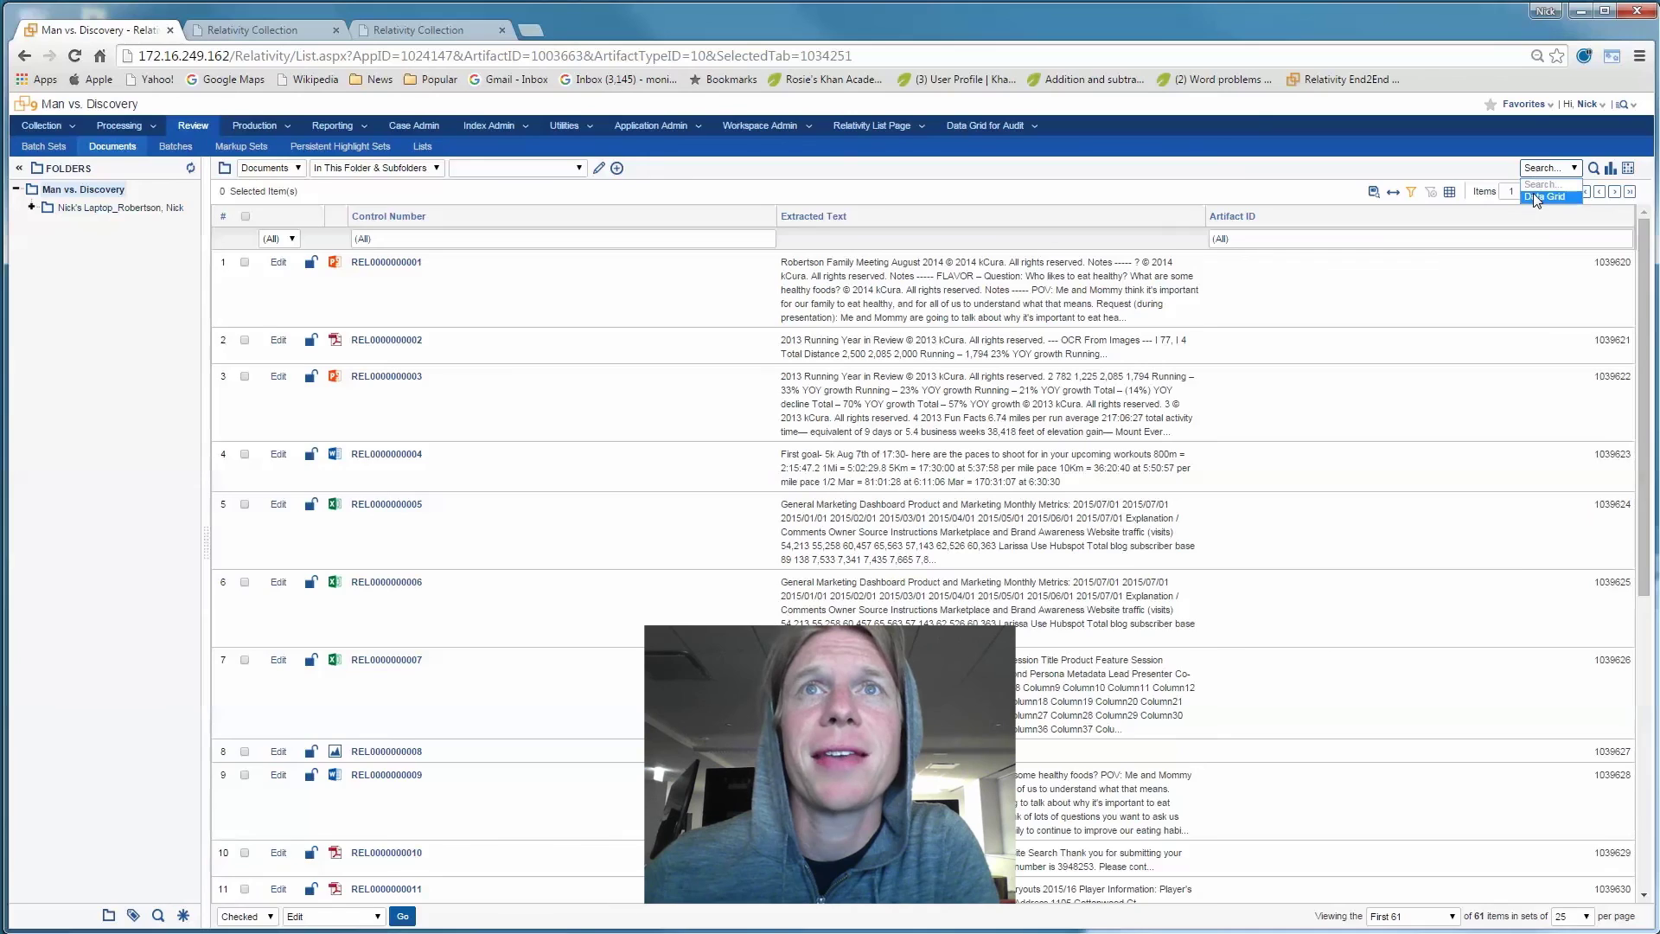
click(1535, 197)
click(939, 203)
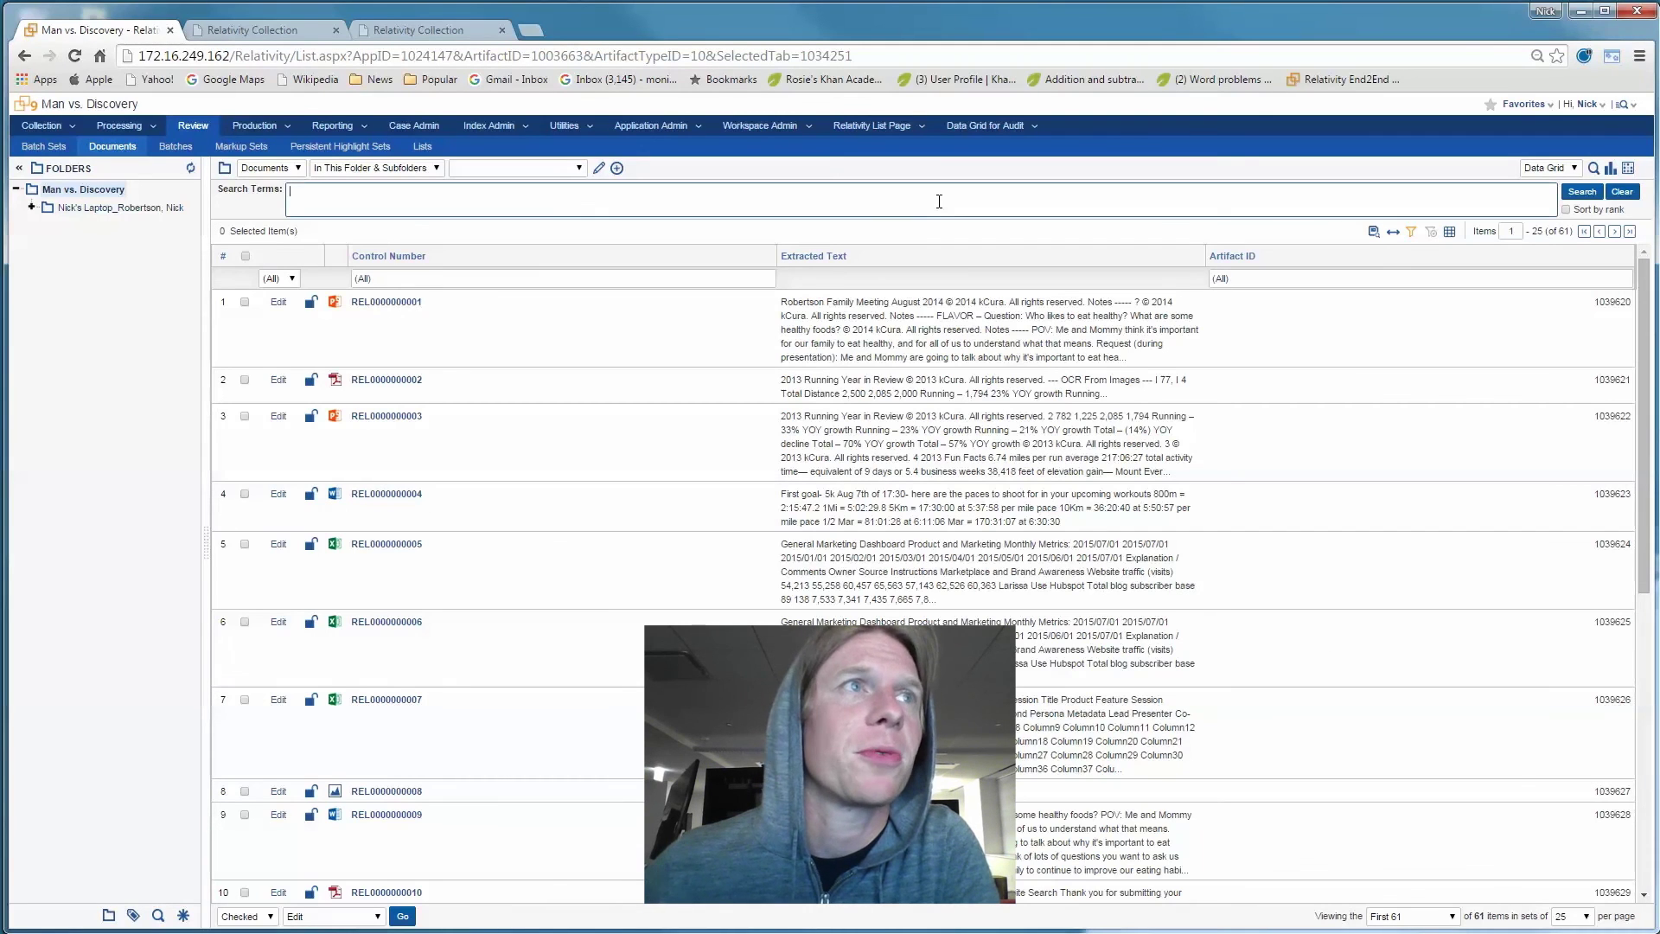
text(proc)
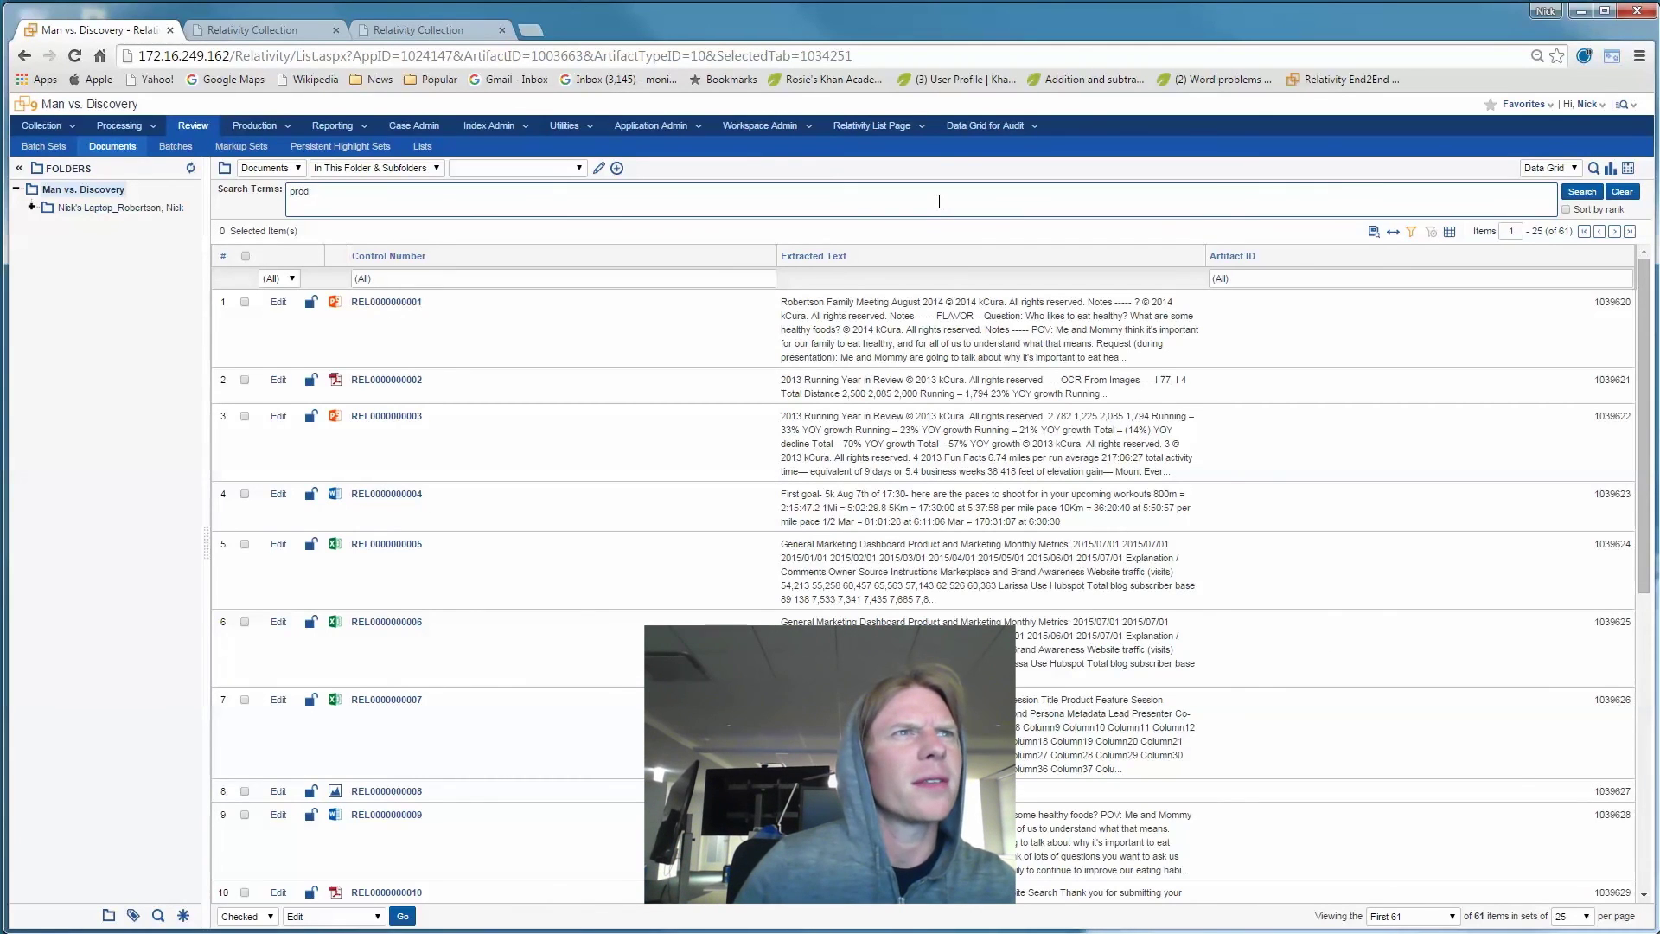